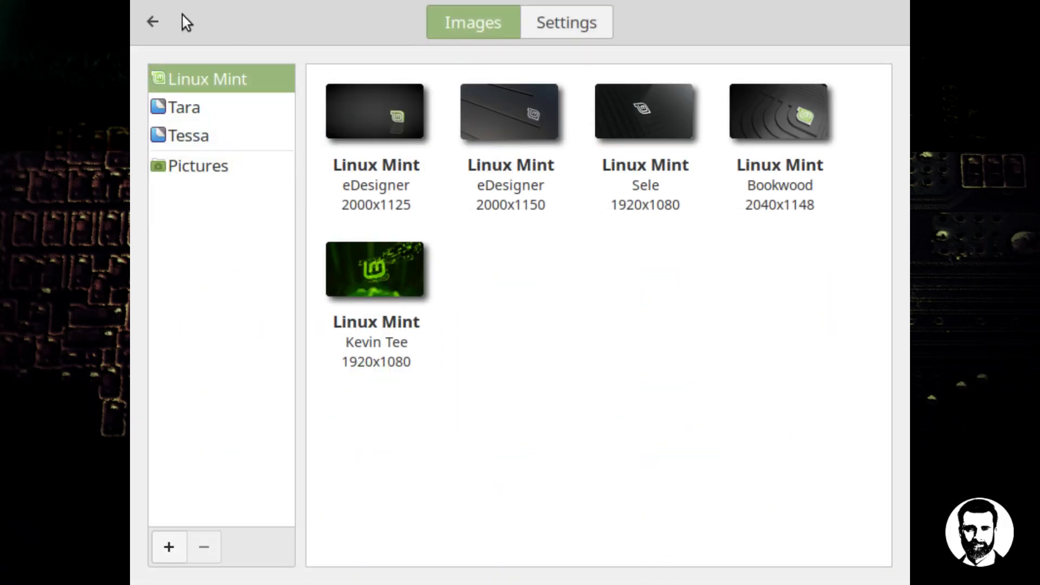
Step: Review the desktop effects options and the font selection and text scaling settings
click(157, 22)
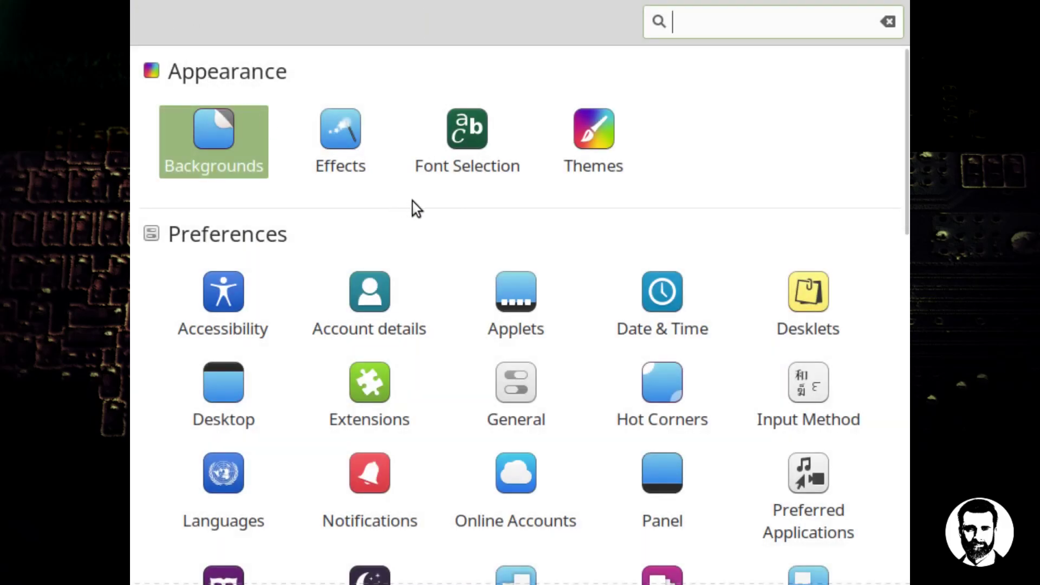
click(358, 145)
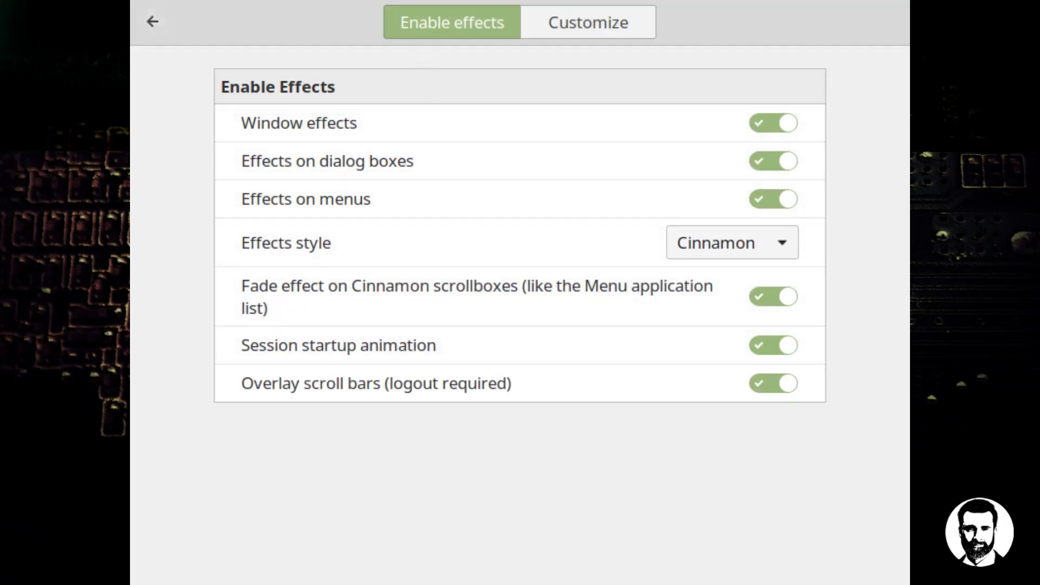
click(149, 23)
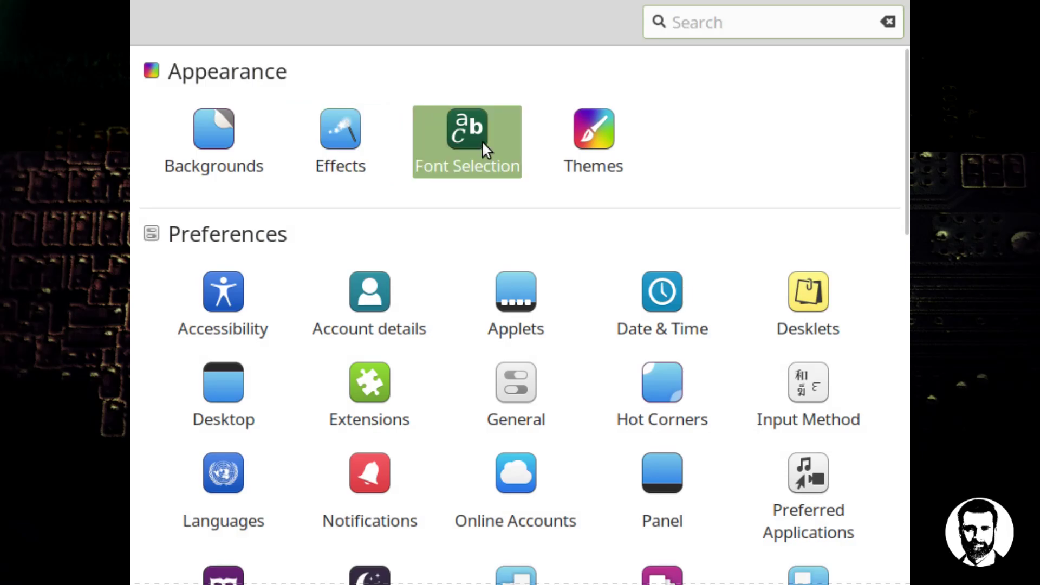
click(483, 151)
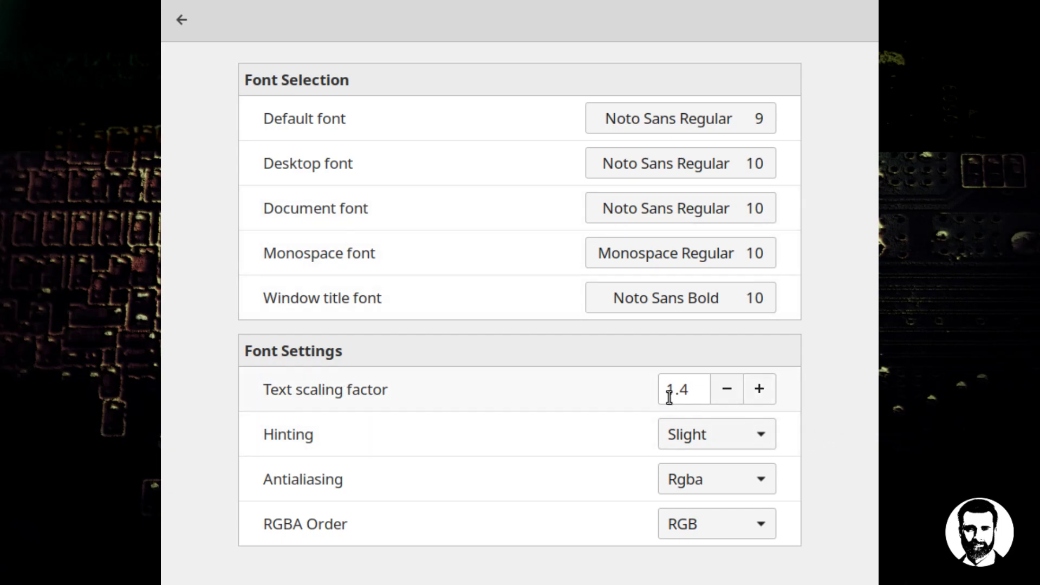
click(190, 22)
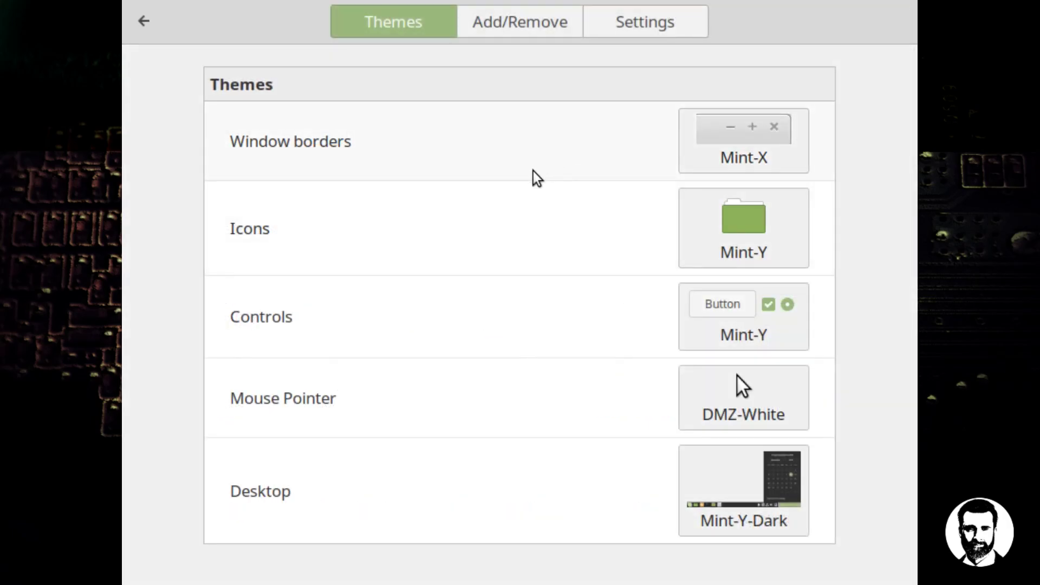
Step: Look through the window border choices in the Themes settings and return to the settings overview
click(770, 165)
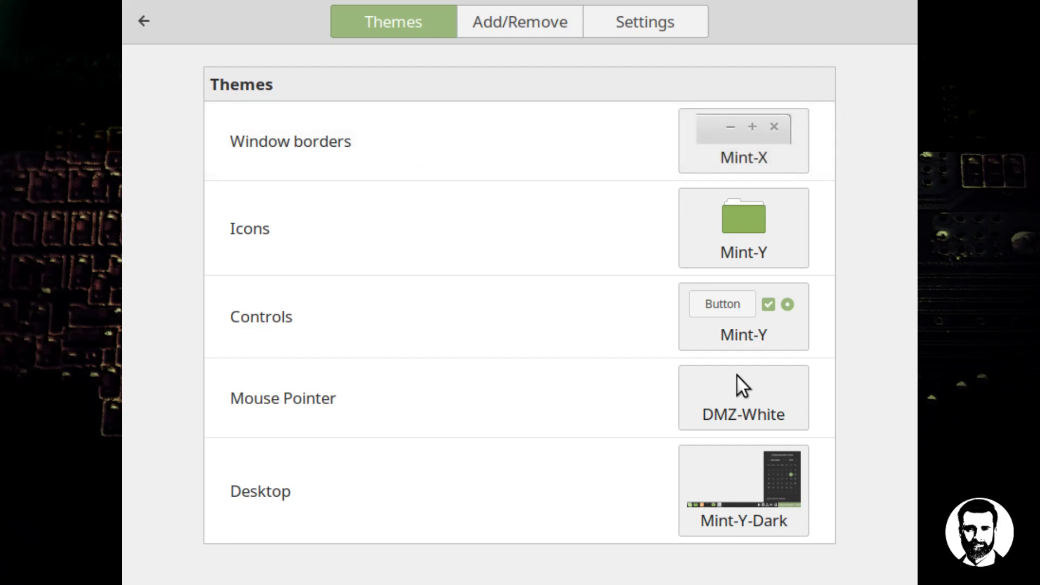
click(743, 156)
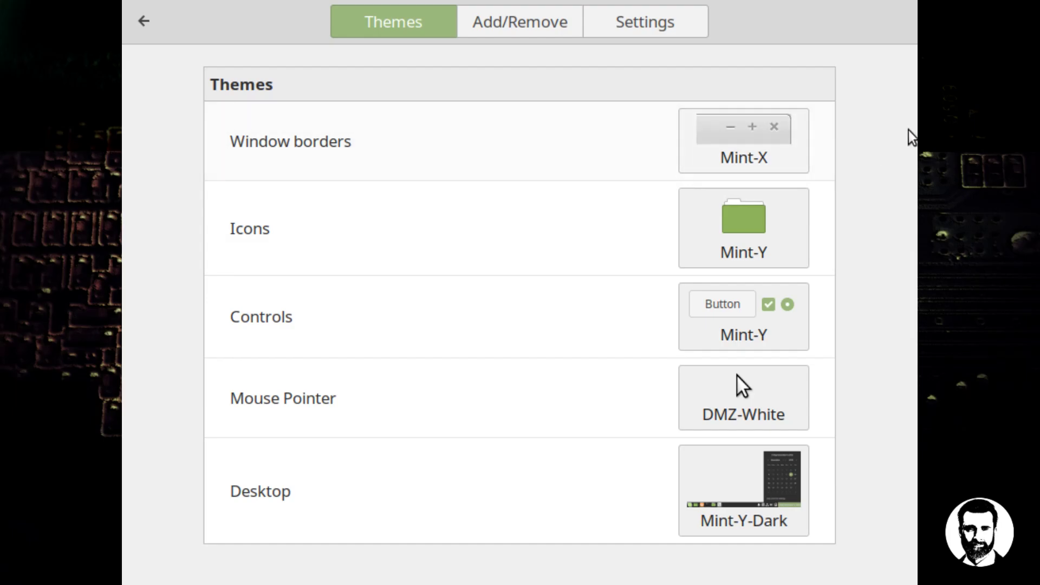
click(143, 22)
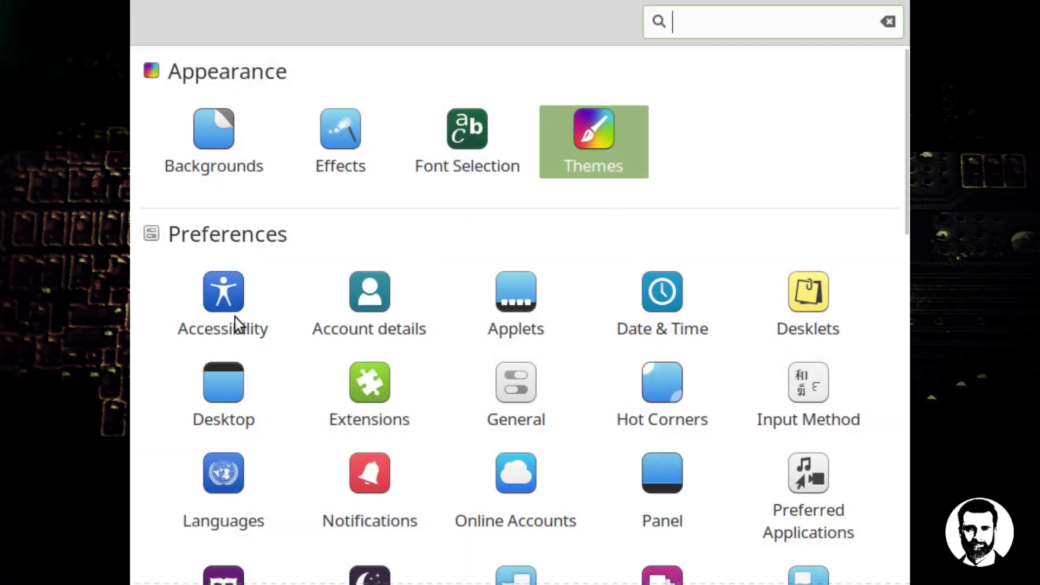
Step: Review the Accessibility settings for visual aids, keyboard, typing assistance and mouse
click(241, 316)
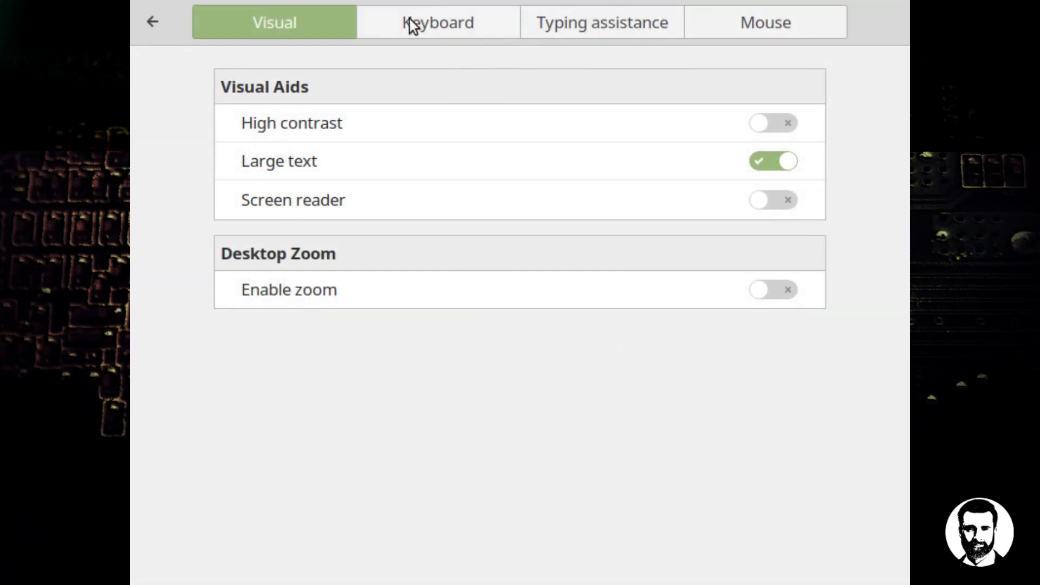
click(482, 24)
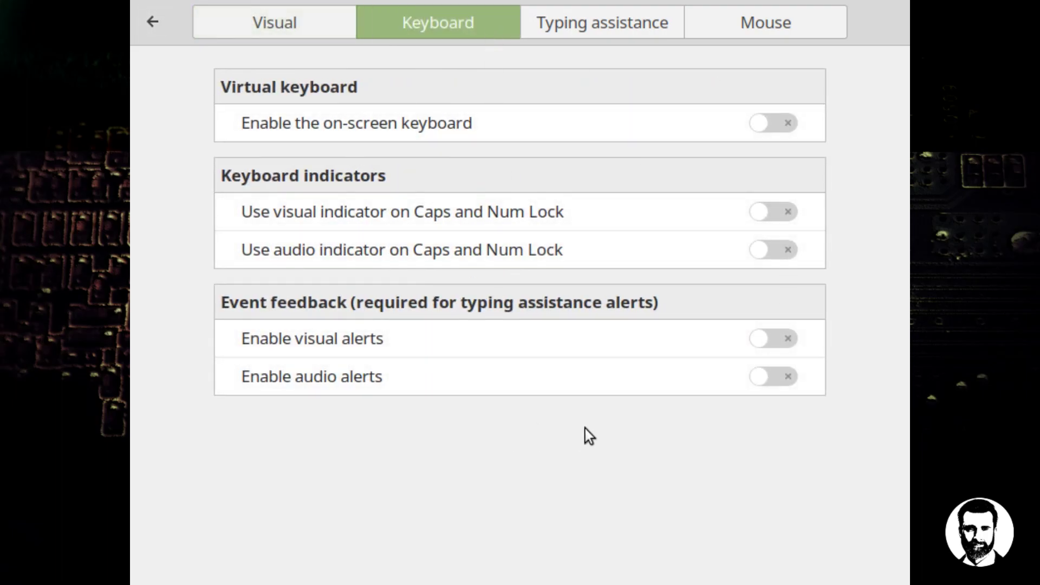
click(634, 33)
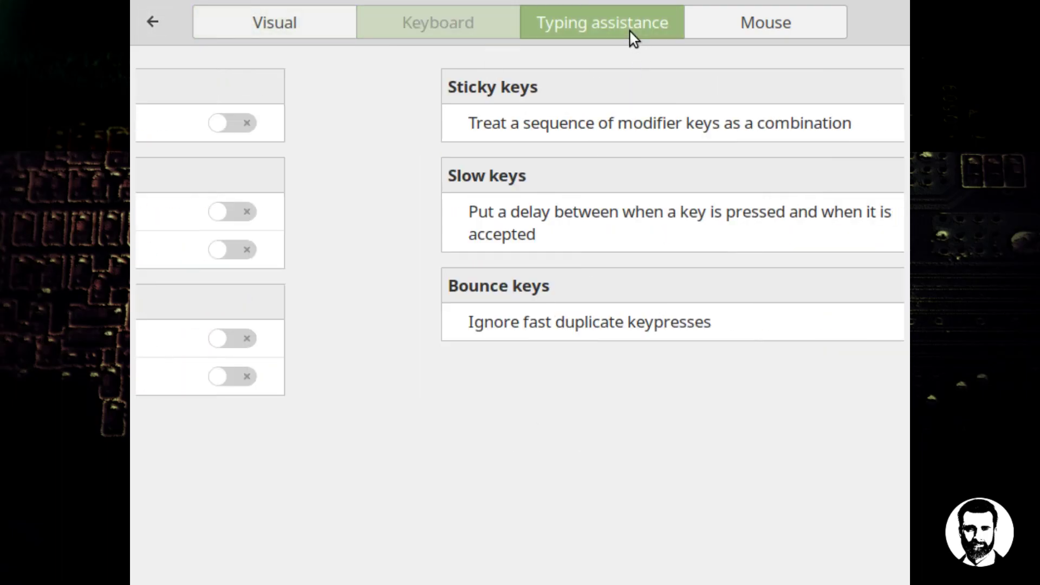
click(735, 28)
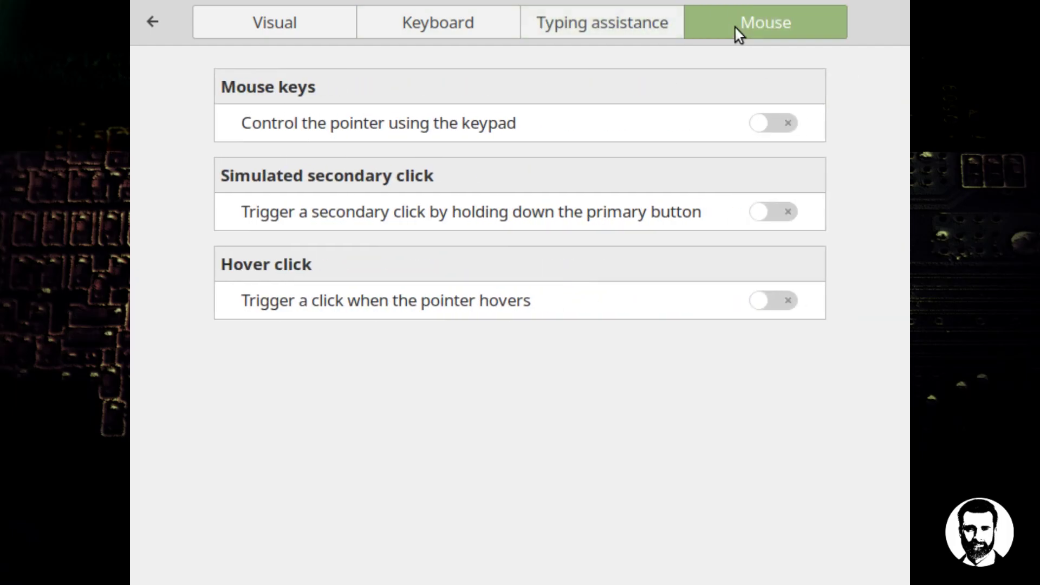
click(154, 22)
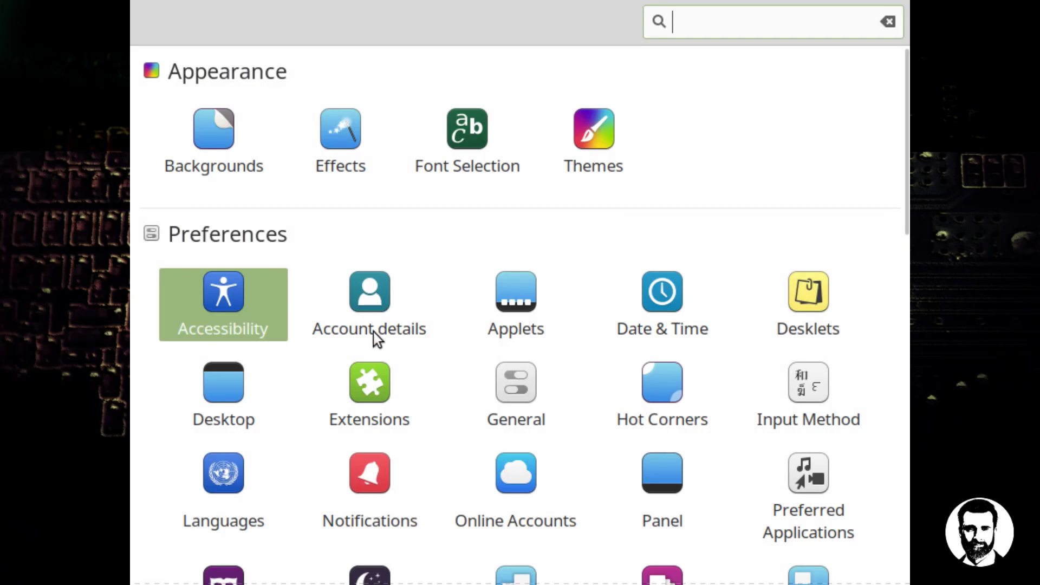
Step: Turn on the date display in the Date & Time format settings and return to the overview
click(675, 291)
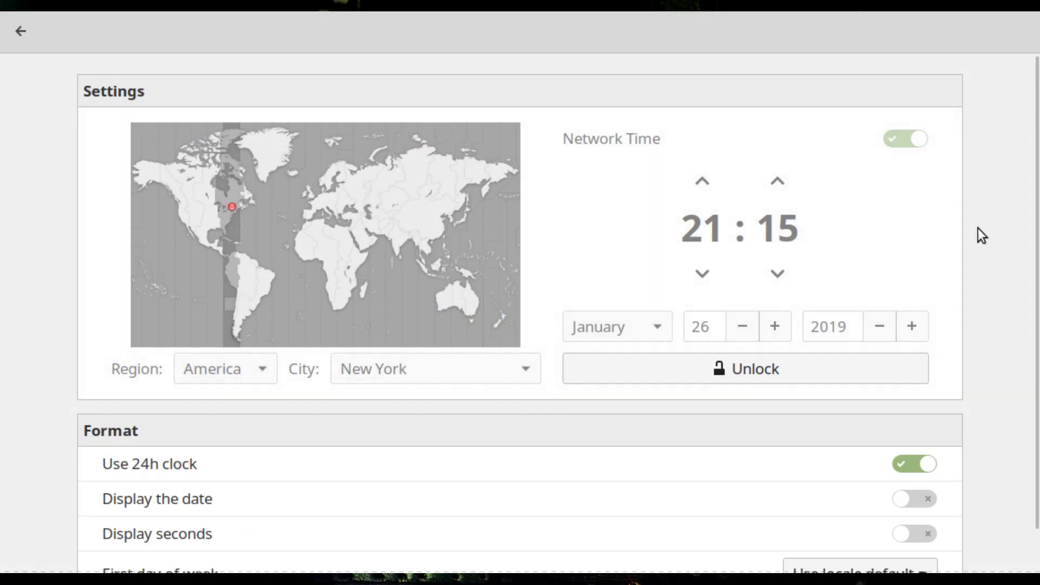
scroll(978, 232, down, 2)
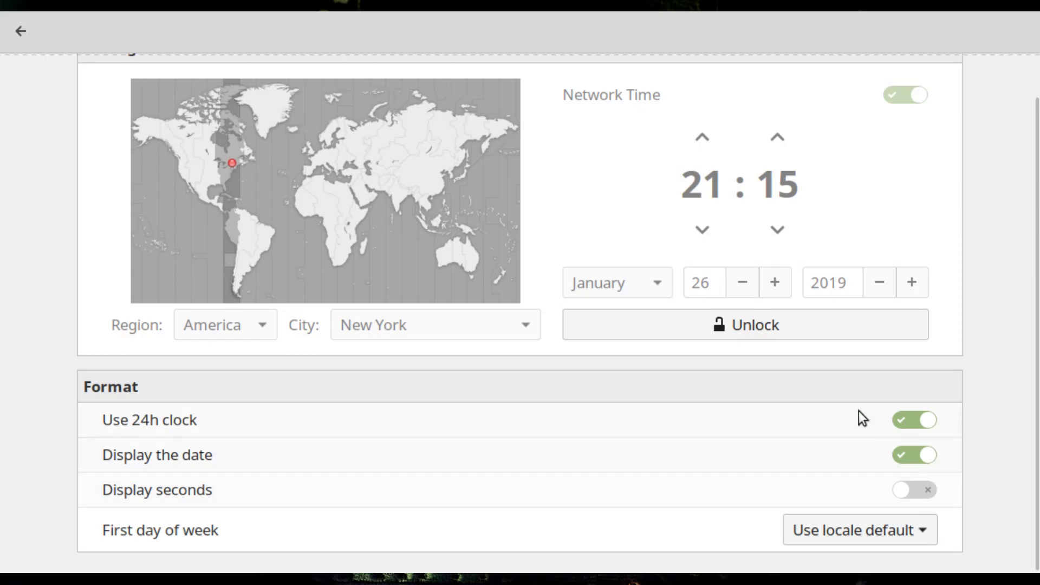
click(21, 31)
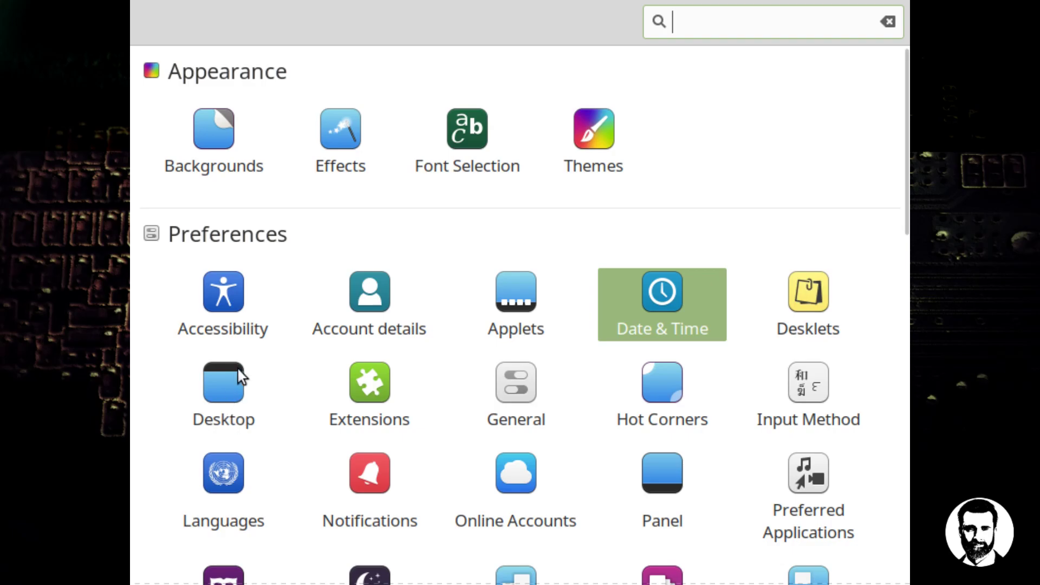
Step: Examine the user interface scaling options in the General settings and return to the overview
click(512, 384)
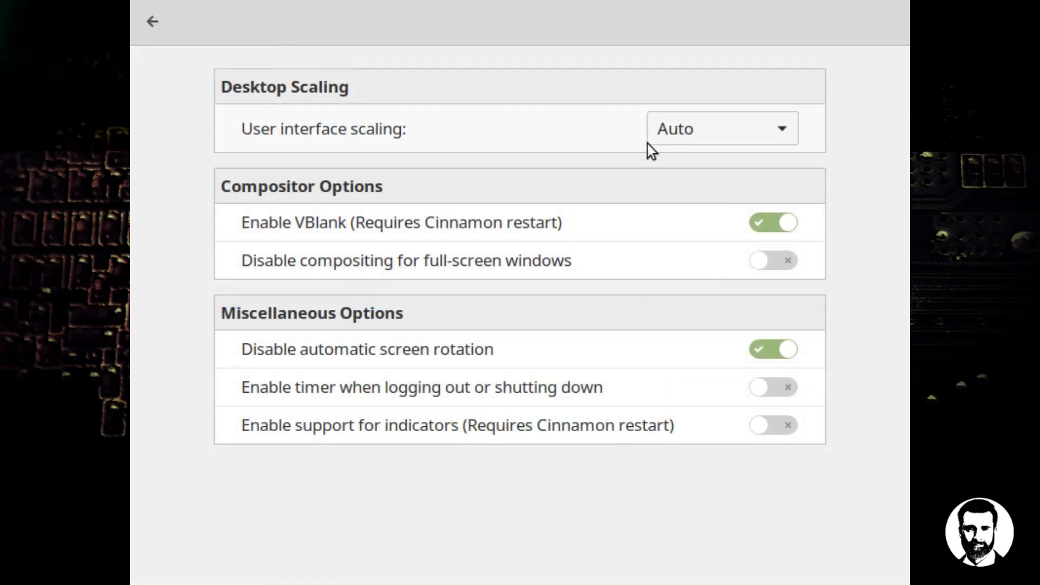
click(721, 141)
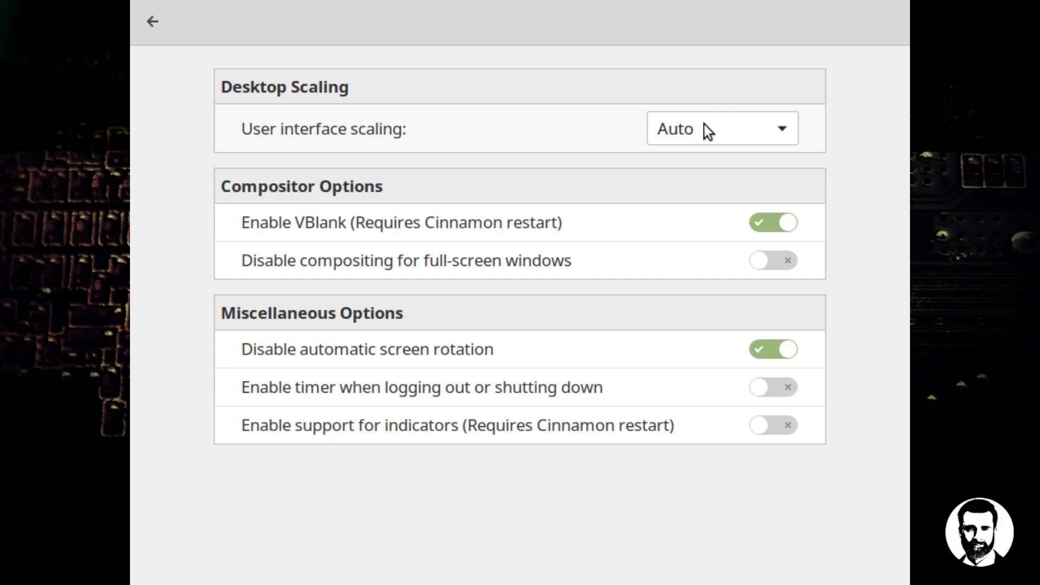
click(139, 17)
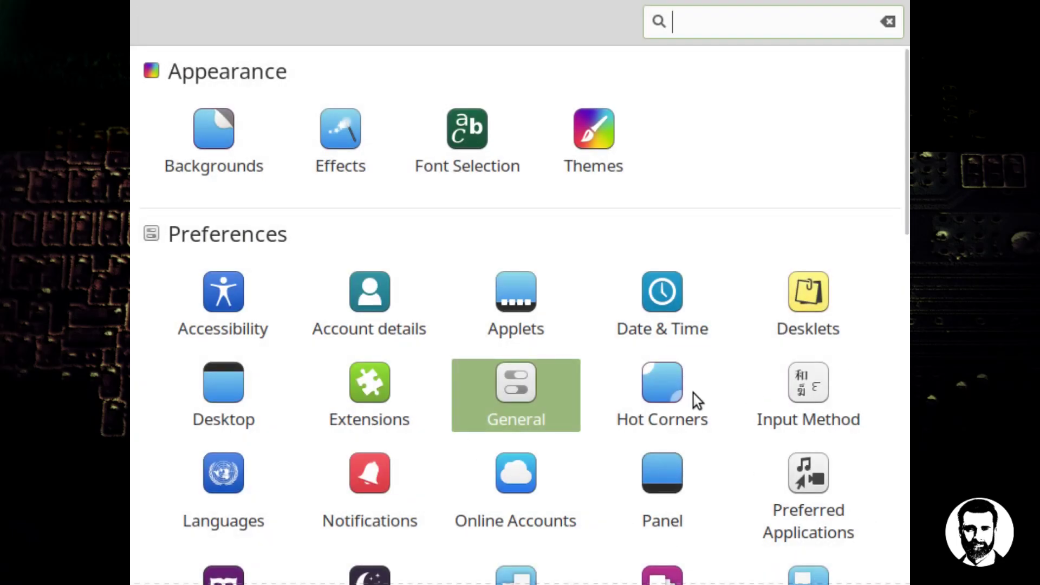
Step: Enable the upper-left hot corner for showing all workspaces
click(673, 392)
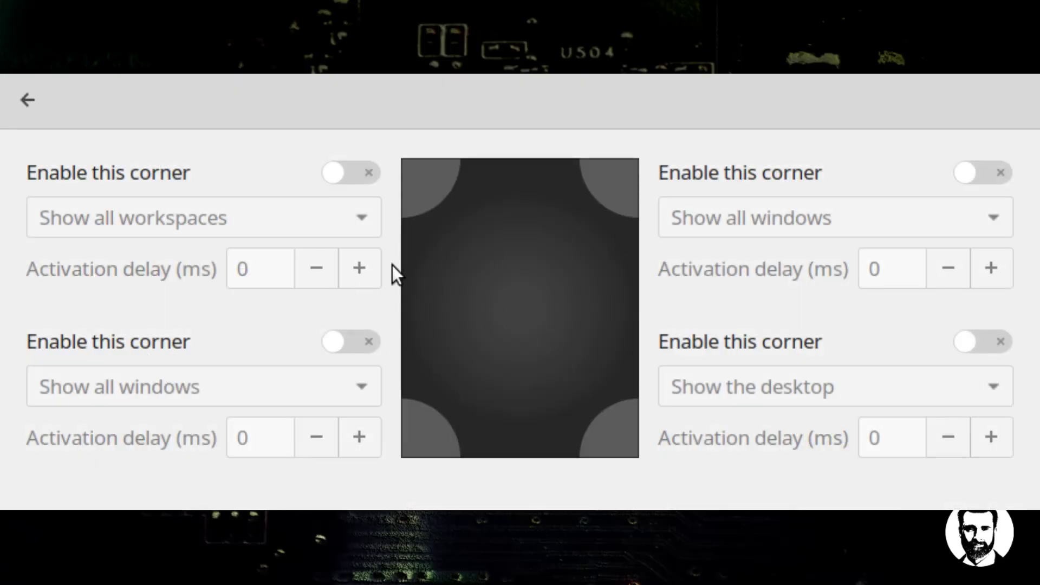
click(323, 173)
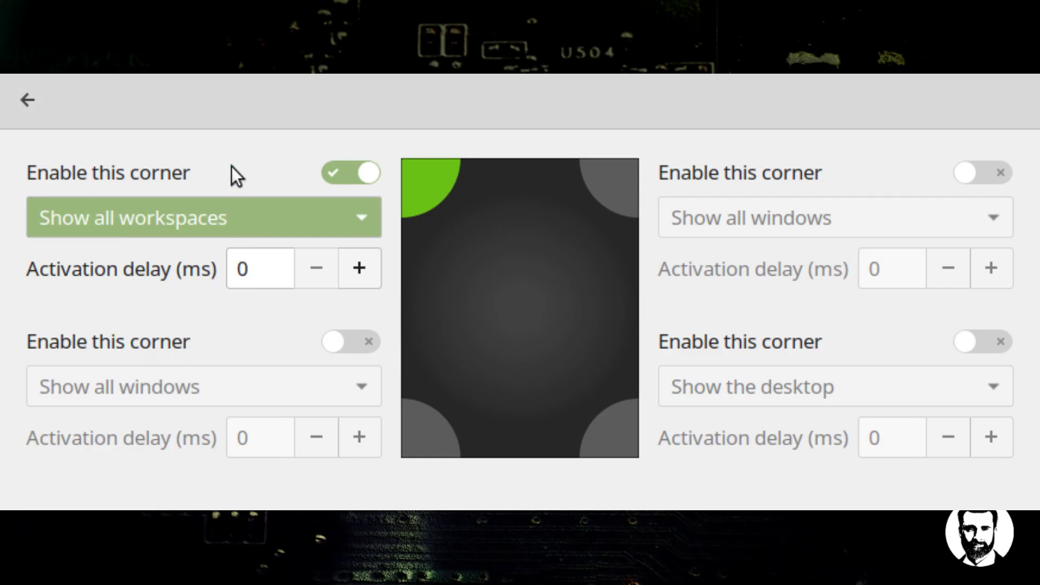
click(30, 100)
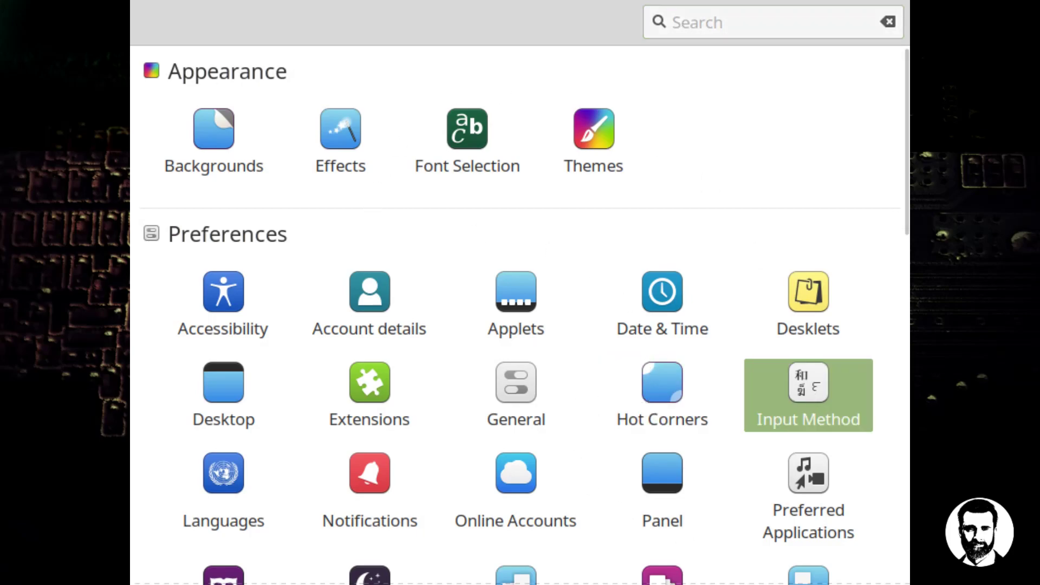
Step: Review the Windows preferences for title bars and behavior, including the location options for newly opened windows
scroll(334, 387, down, 2)
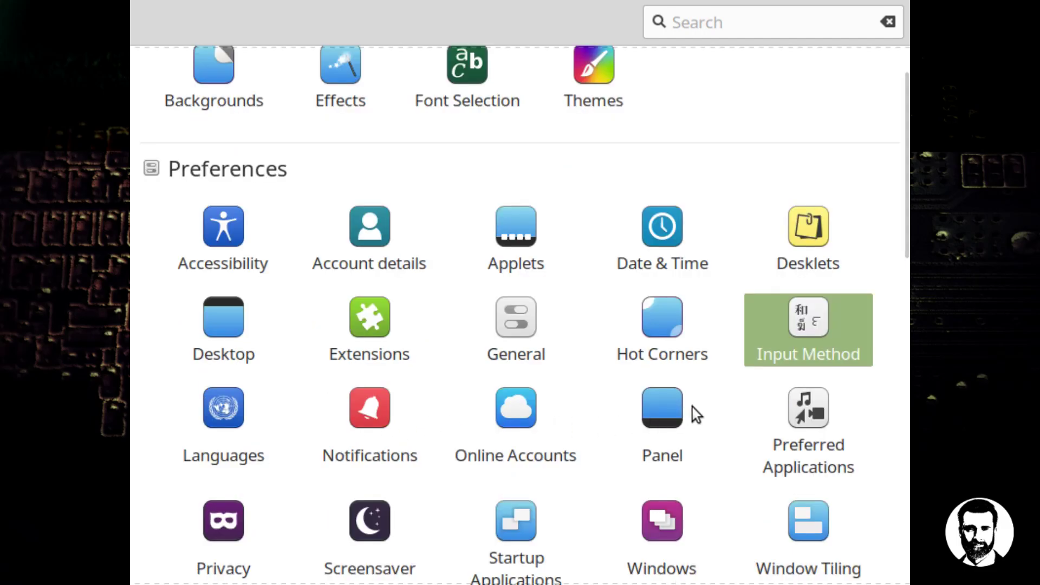
scroll(722, 465, down, 4)
scroll(745, 428, down, 4)
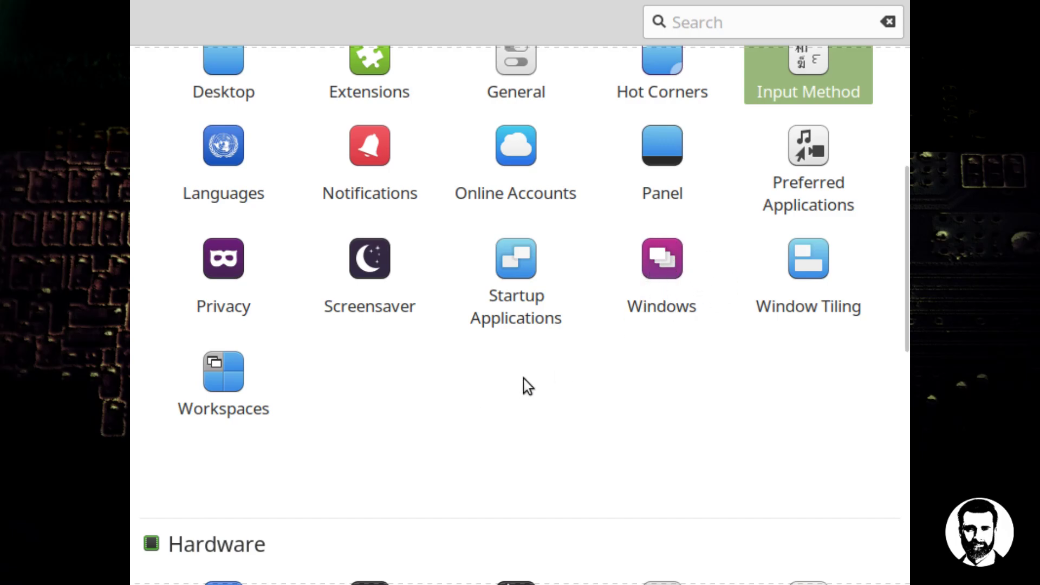
click(645, 265)
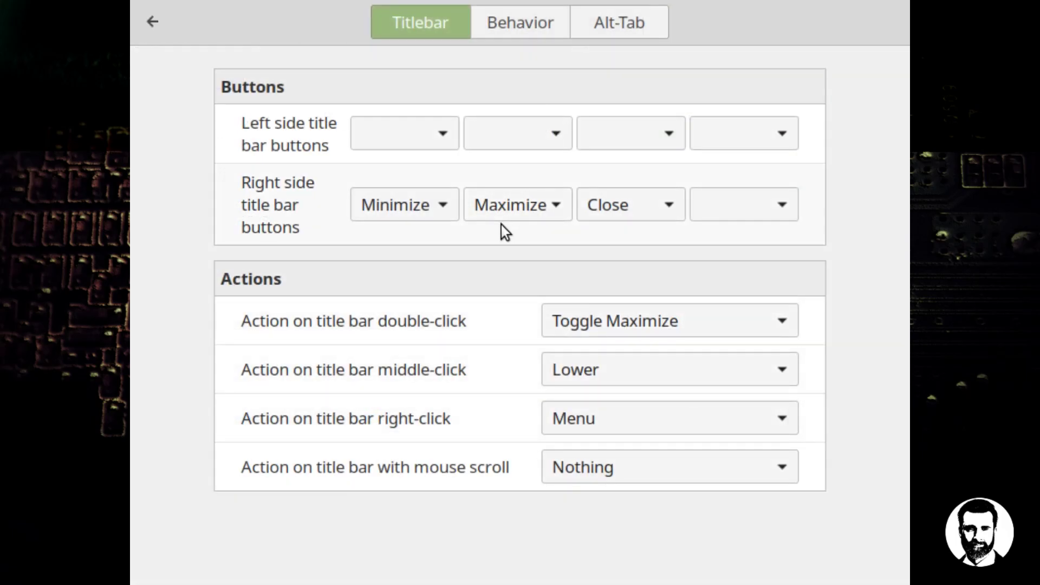
click(515, 25)
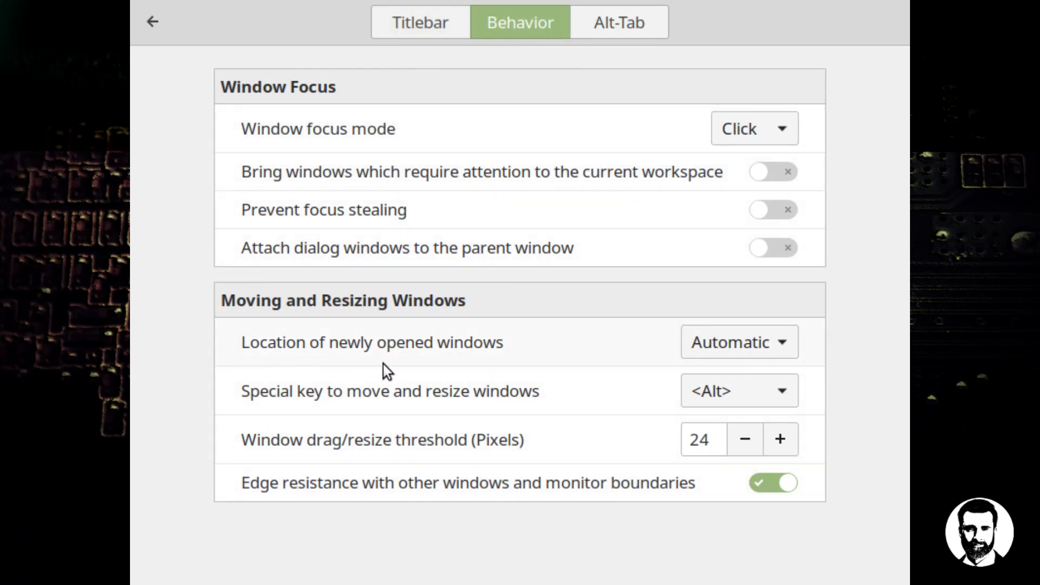
click(742, 343)
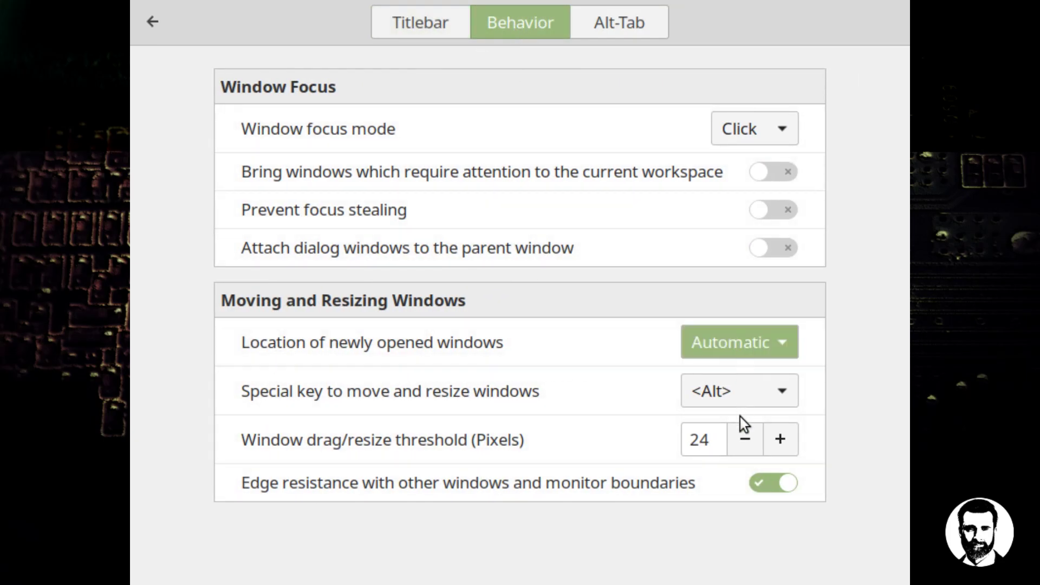
click(734, 348)
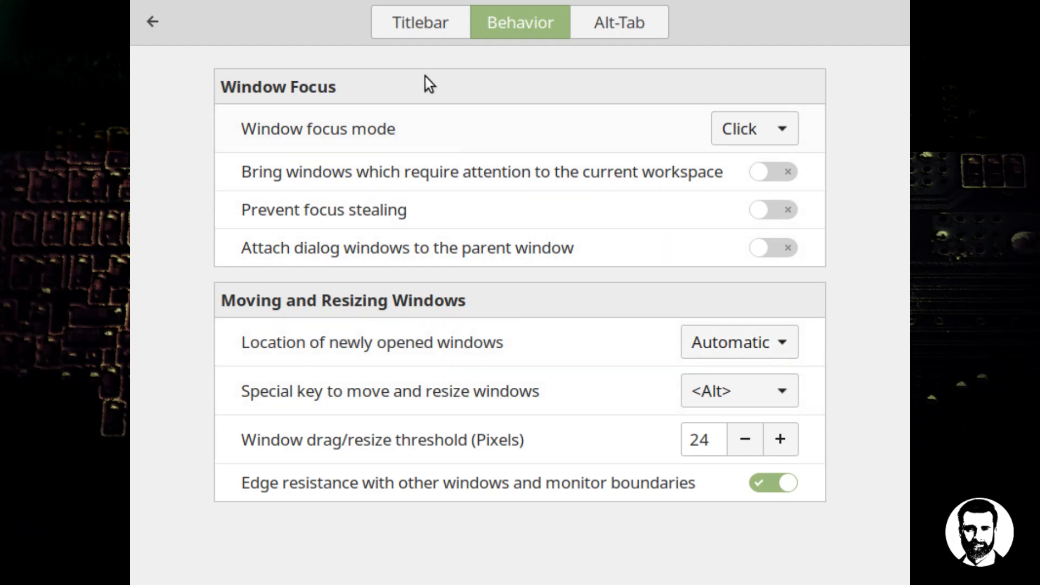
click(410, 32)
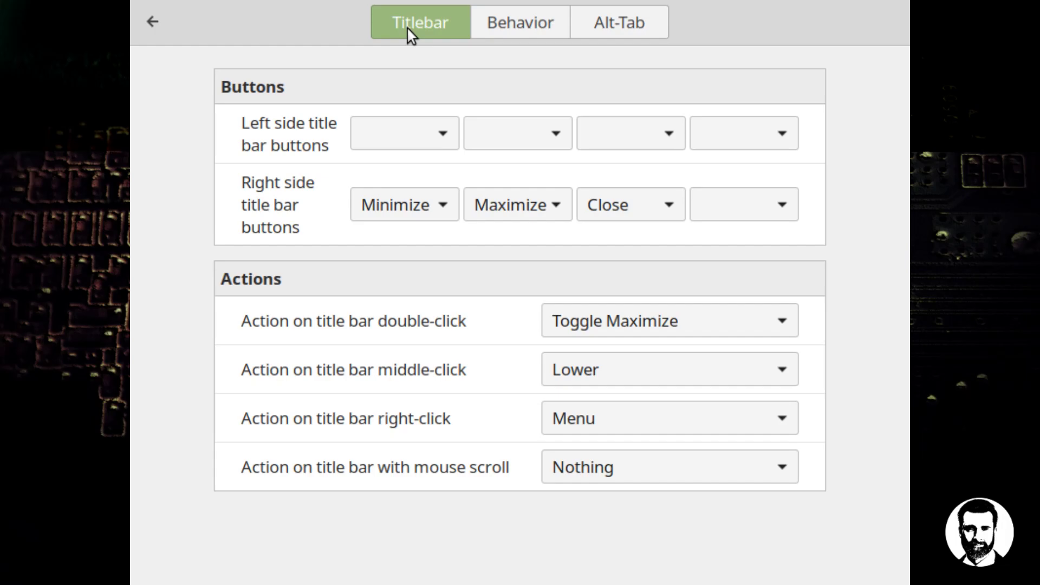
click(152, 21)
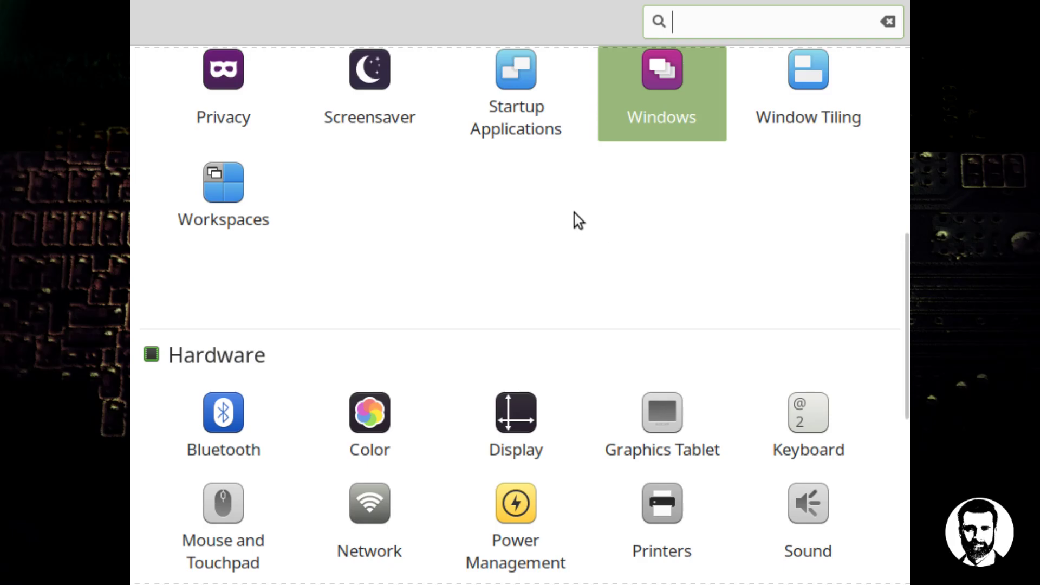
Step: Check the screensaver delay and computer lock settings
click(378, 86)
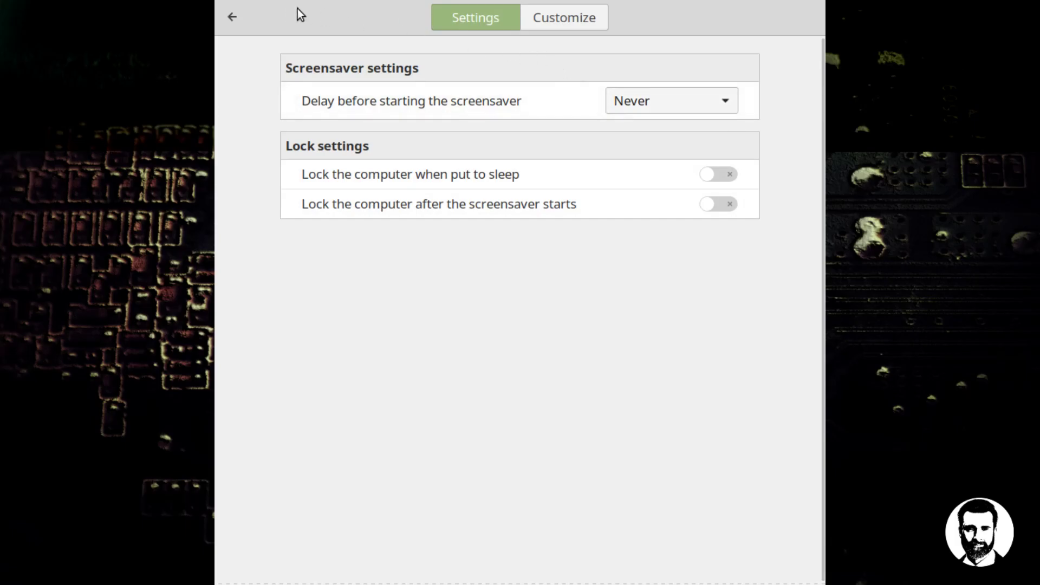
click(232, 17)
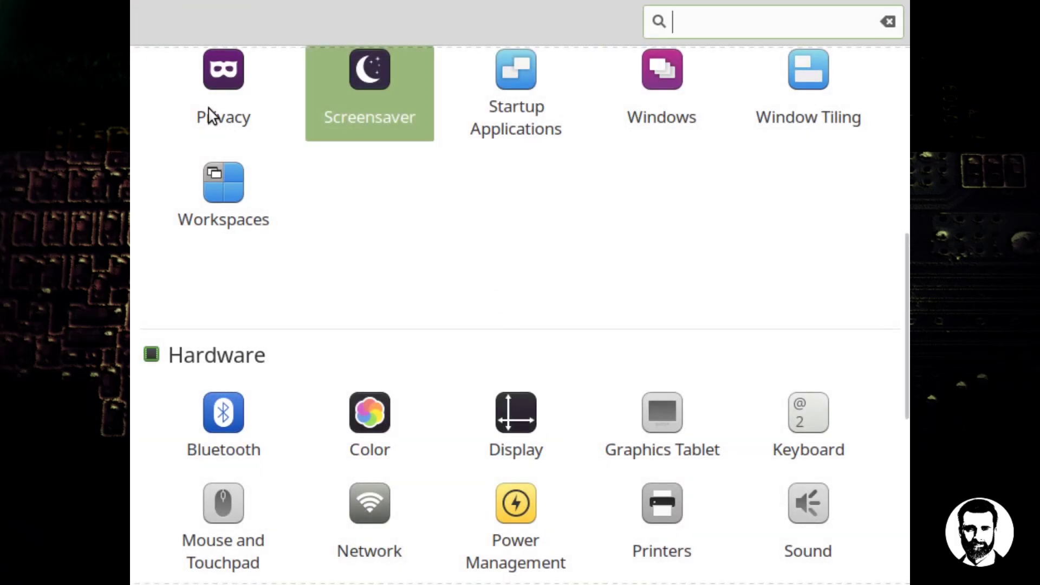
Step: Turn on remembering recently accessed files in the Privacy settings and return to the overview
click(233, 108)
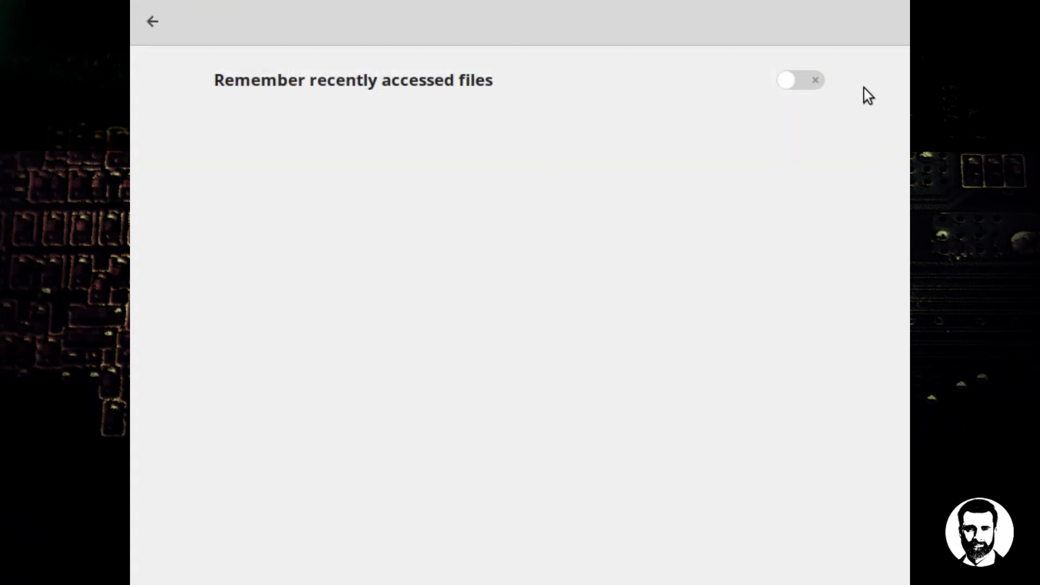
click(806, 79)
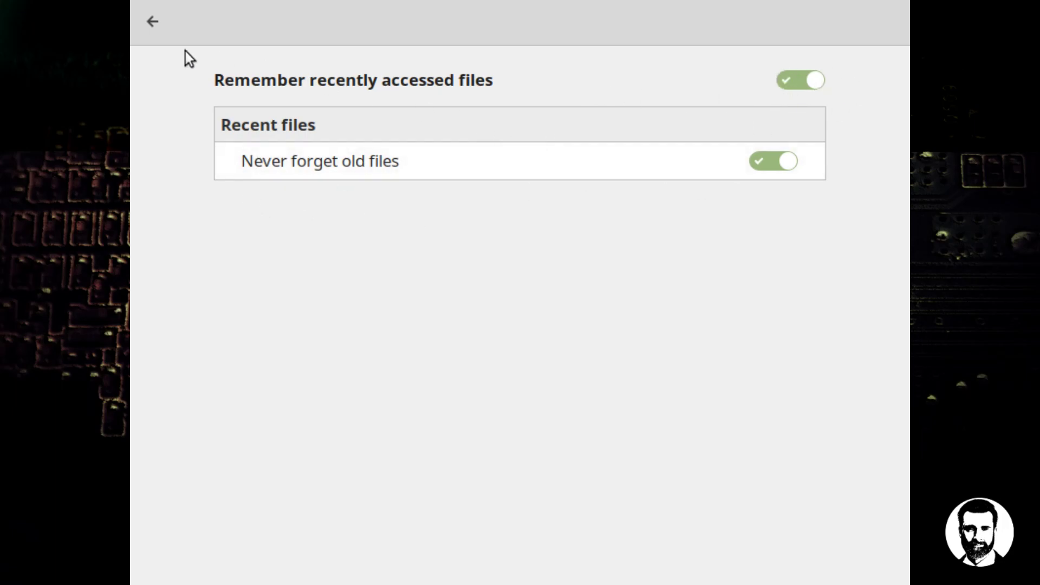
click(144, 26)
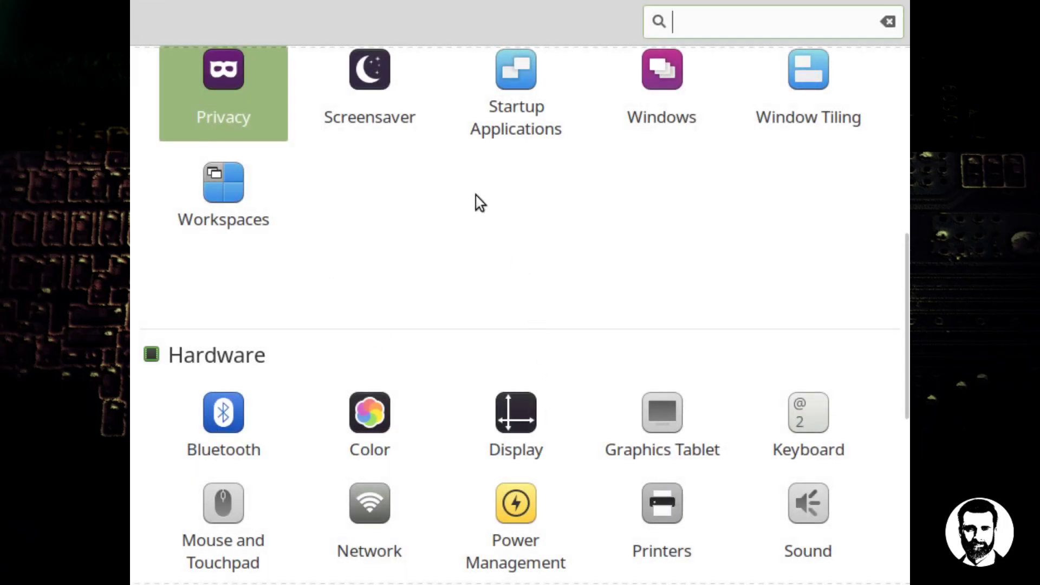
Step: In the Privacy settings, turn Never forget old files off to check the day limit, turn it back on, and return to the overview
scroll(476, 195, up, 3)
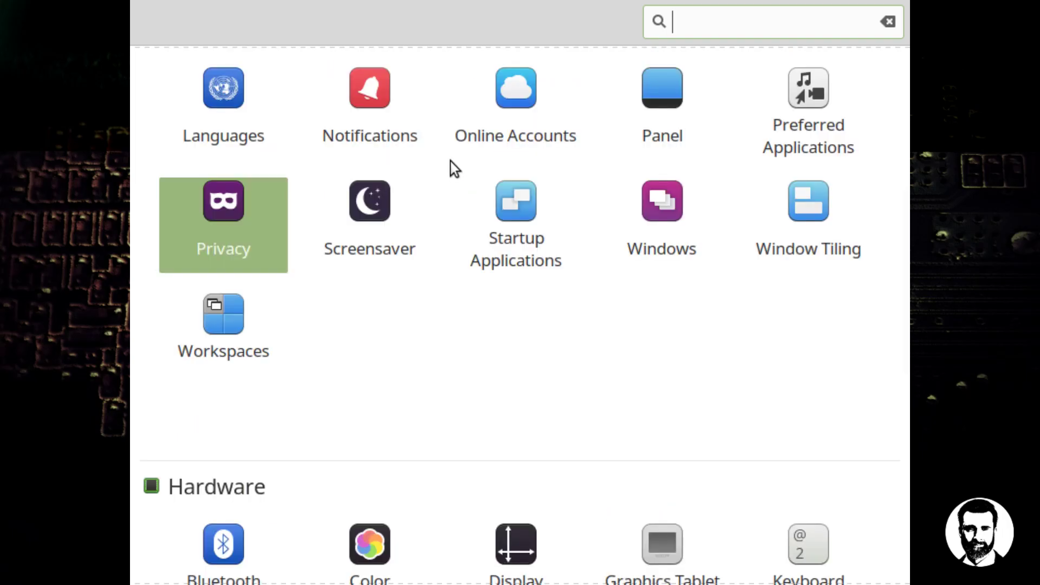
scroll(459, 247, down, 3)
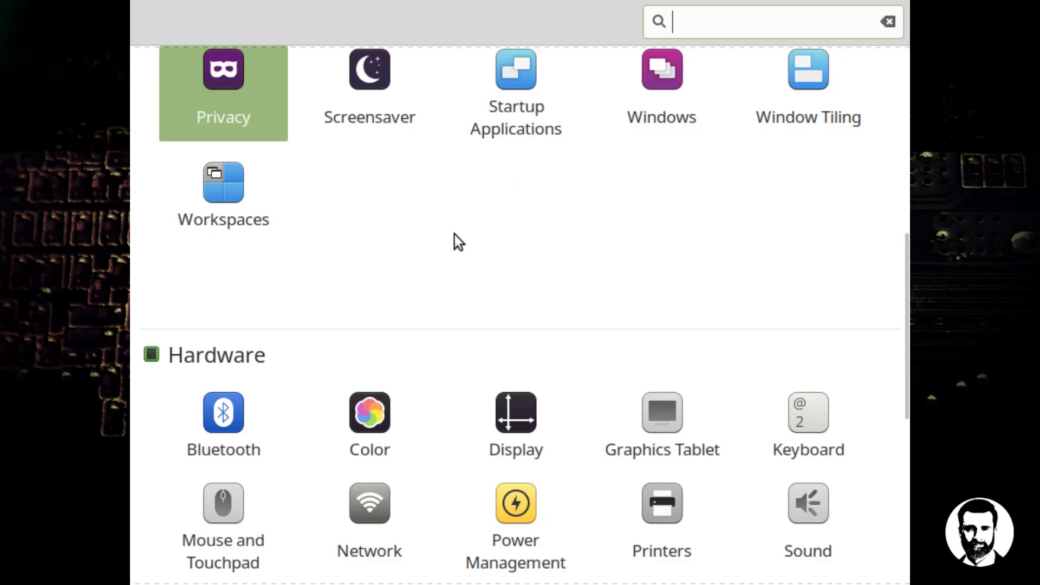
click(230, 106)
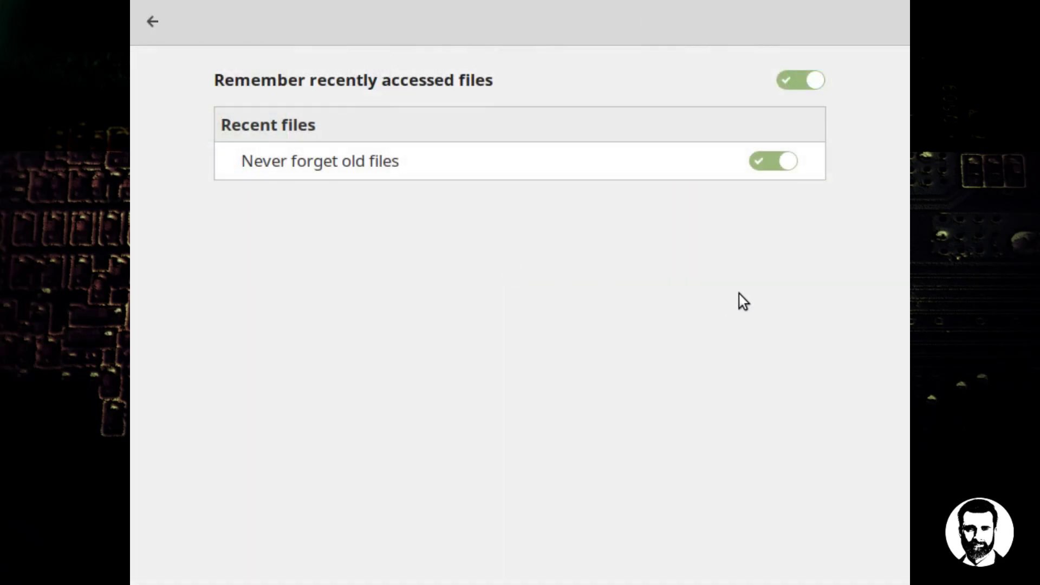
click(780, 163)
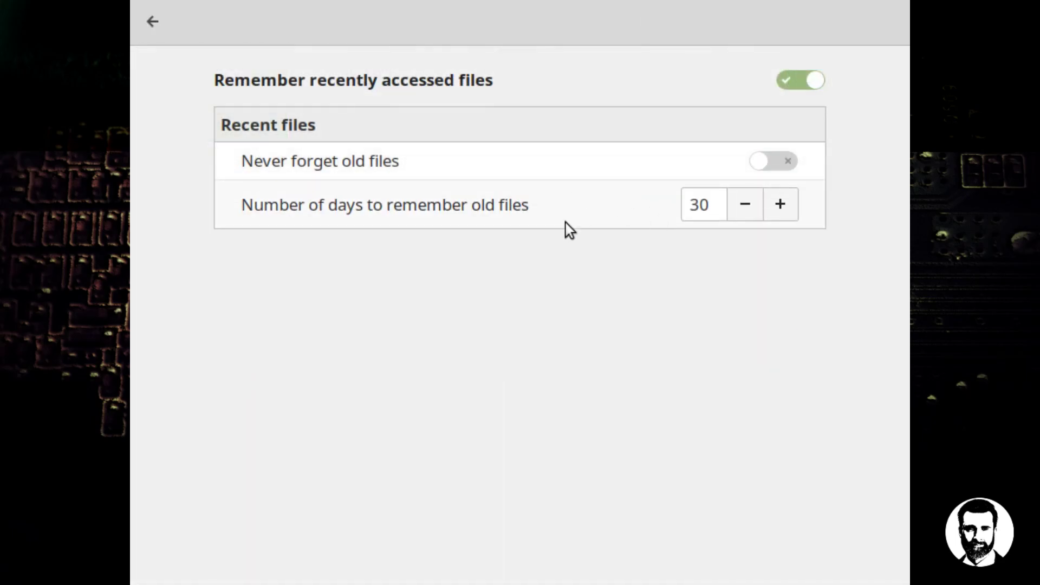
click(770, 161)
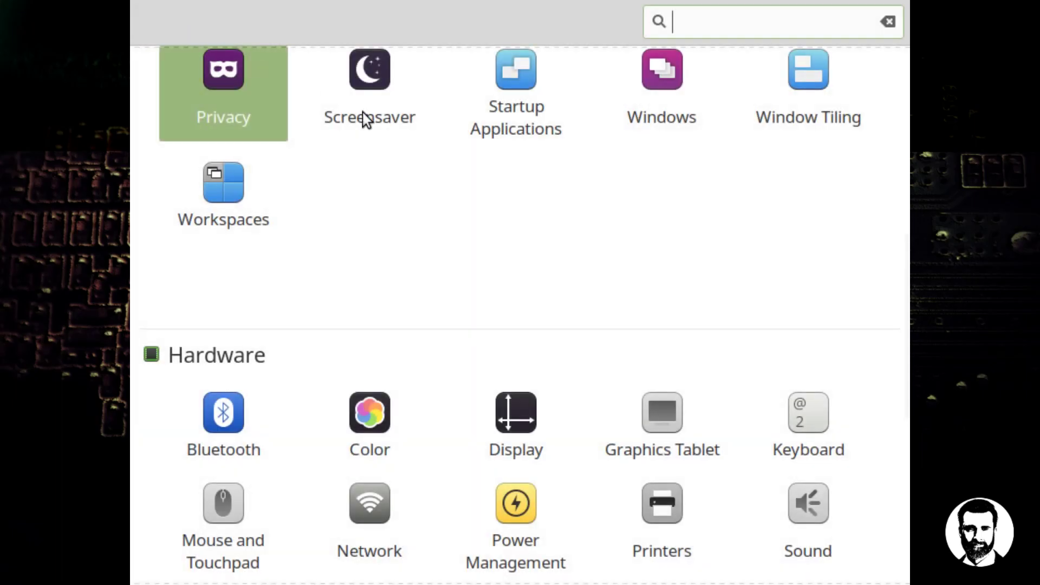
click(154, 21)
Step: Review the Display settings in the Hardware section, including the available resolutions, and return to the overview
scroll(750, 274, down, 2)
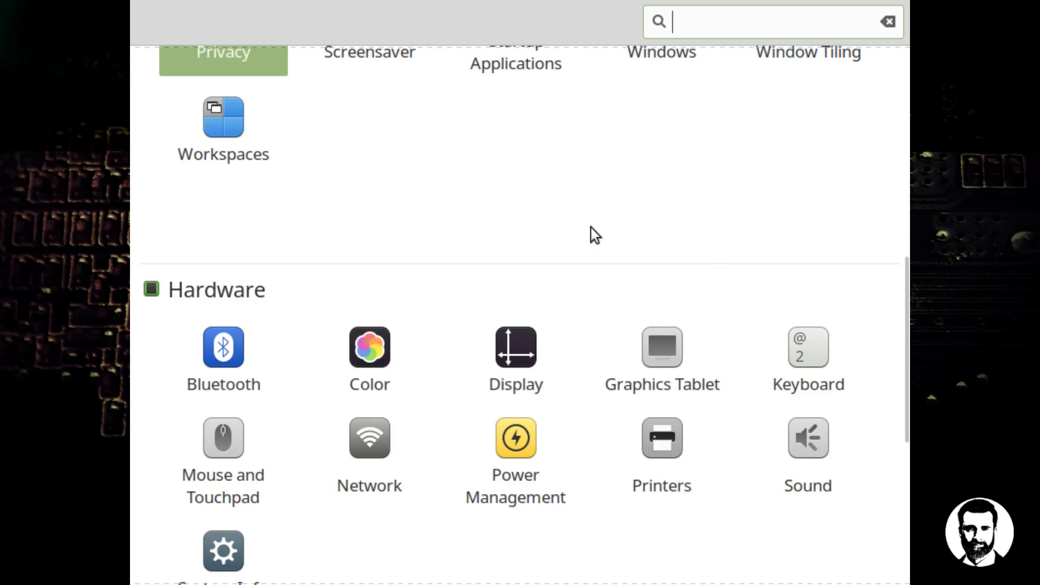
scroll(578, 228, down, 4)
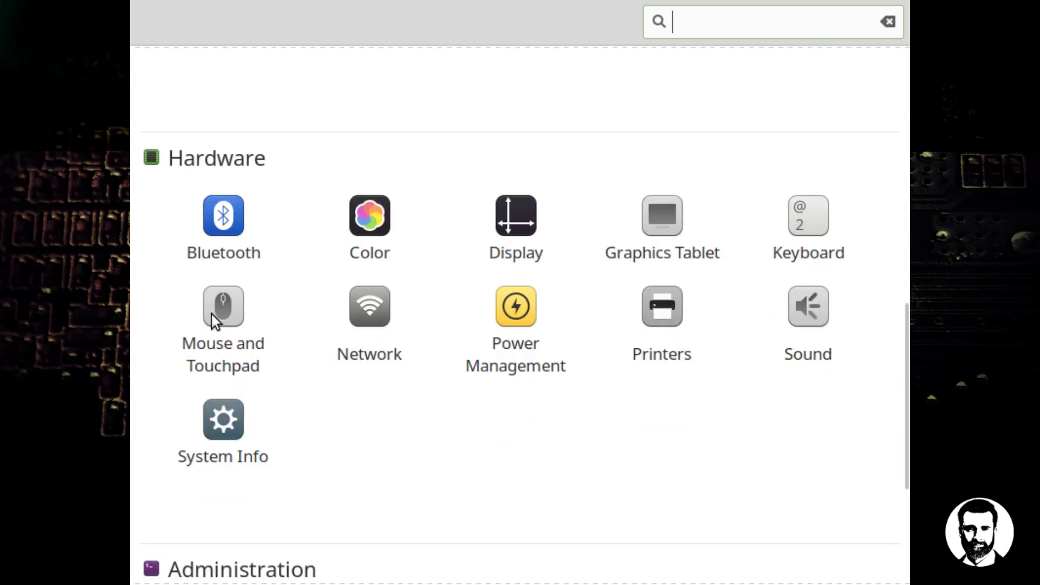
click(519, 217)
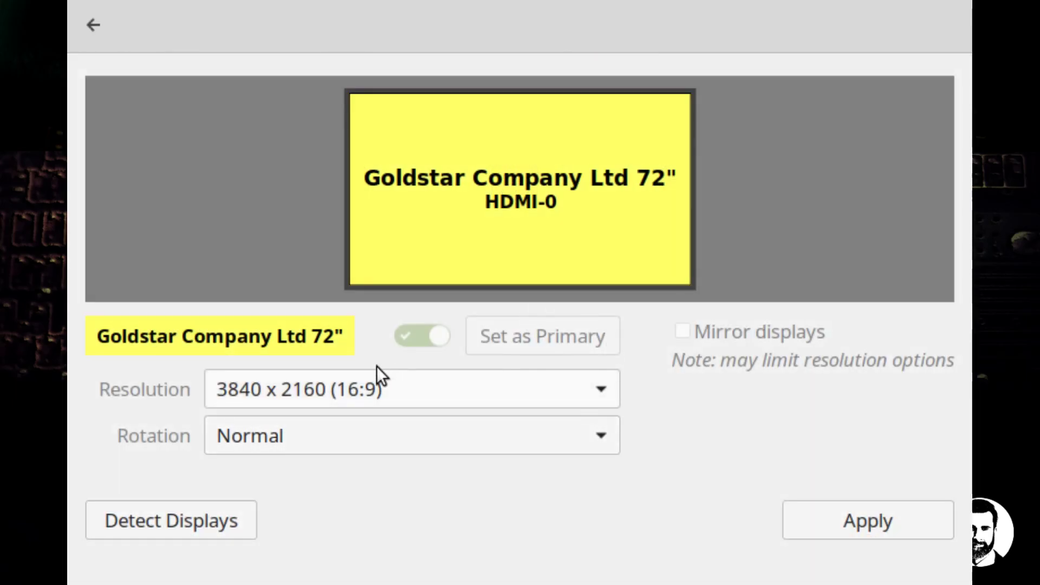
click(597, 386)
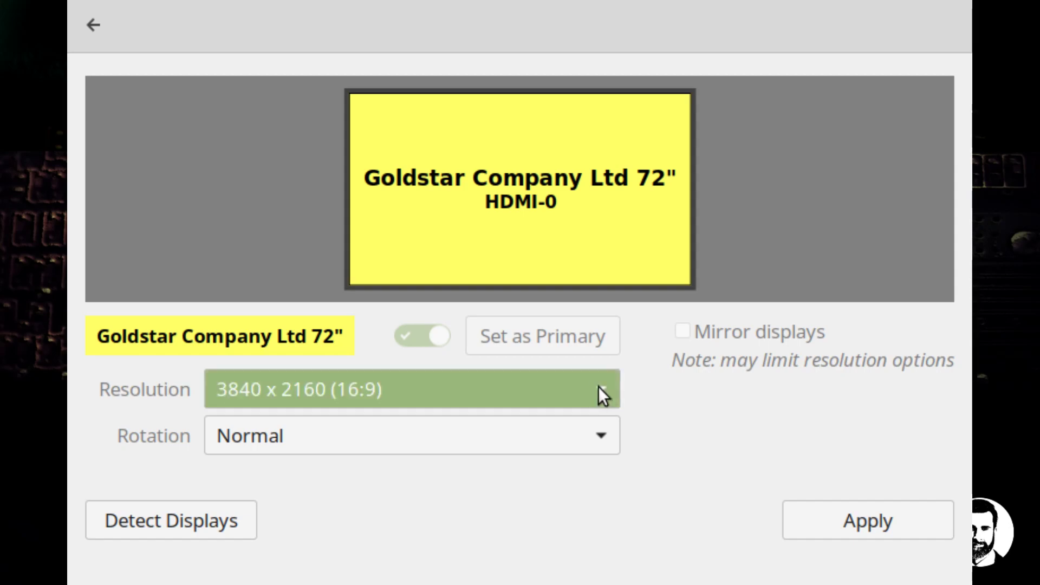
click(598, 386)
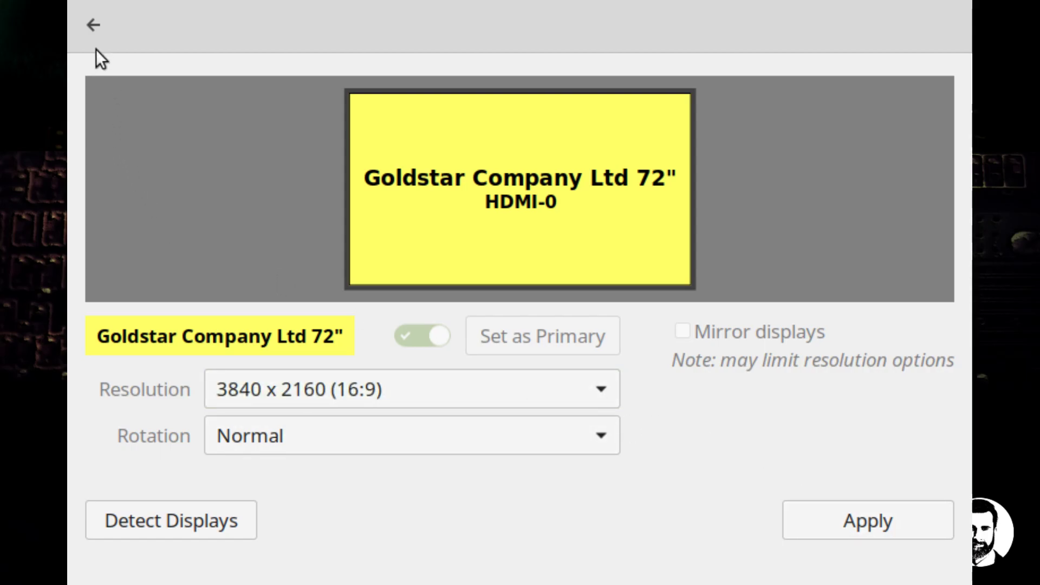
click(87, 27)
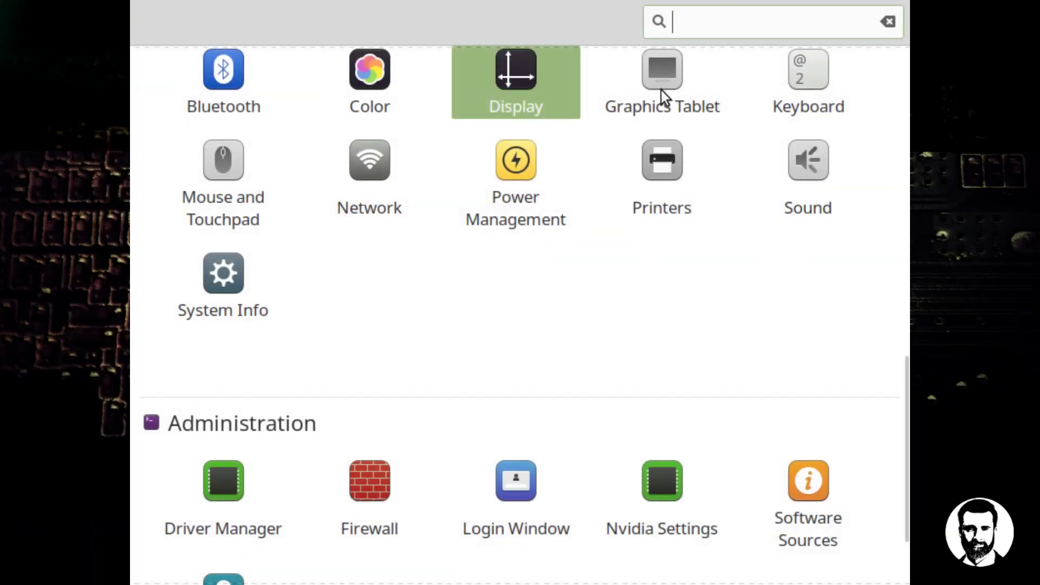
Step: Set the keyboard's key repeat speed to the fastest value and return to the overview
click(809, 82)
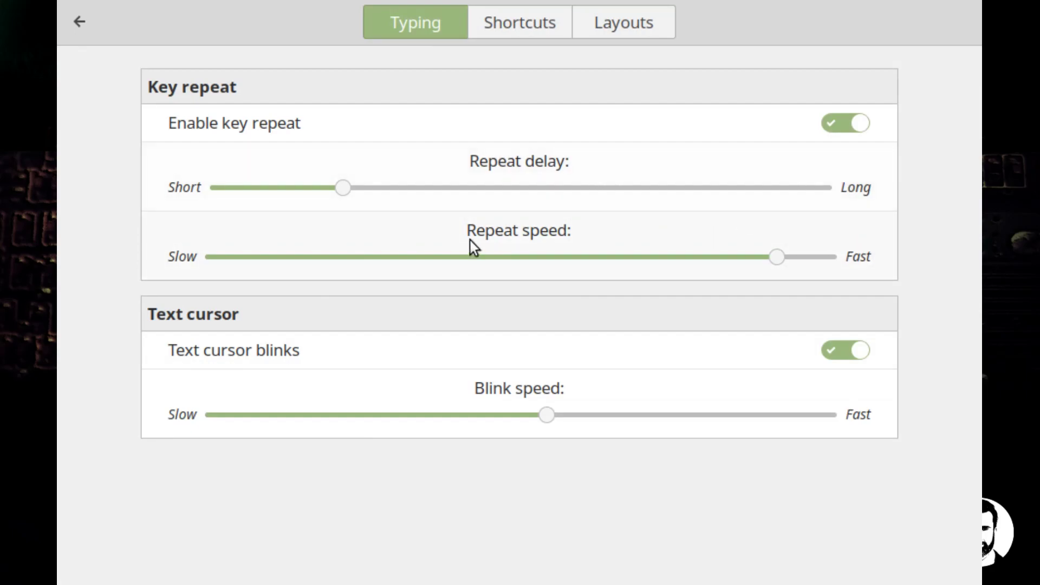
drag(779, 262, 913, 259)
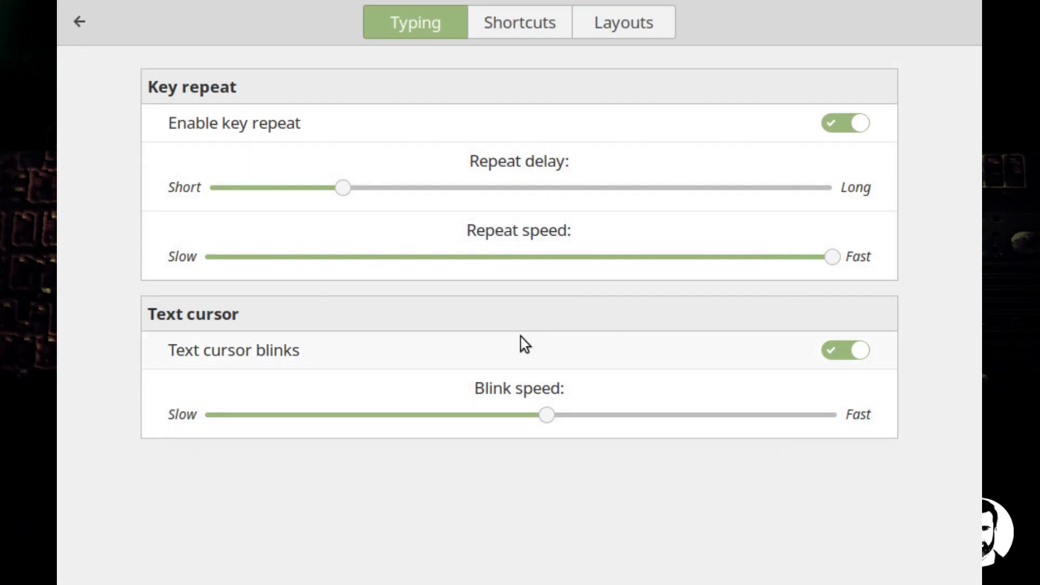
click(79, 23)
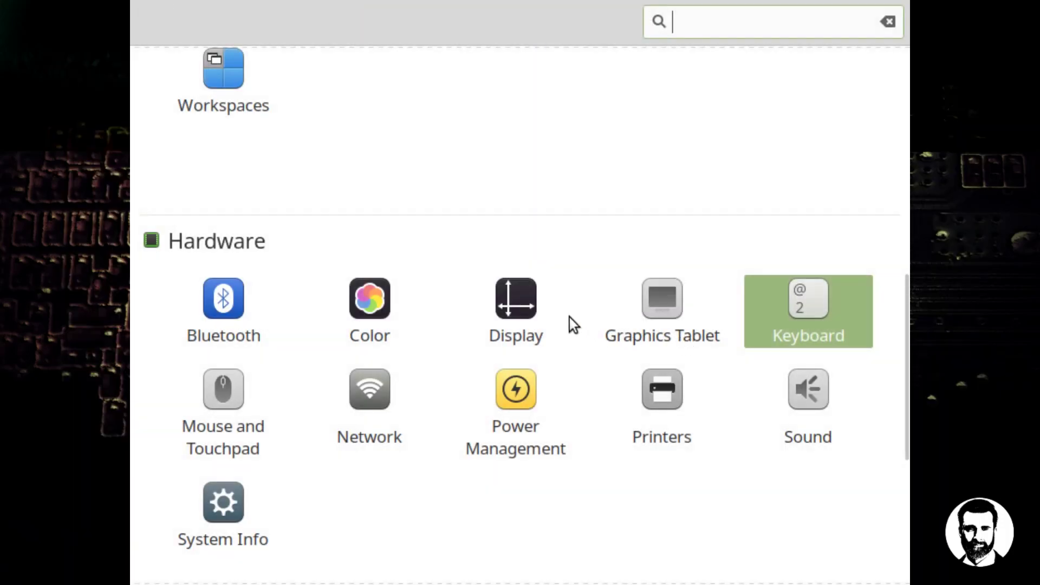
Step: Review the mouse preferences and the Power Management options for screen turn-off, suspend and the power button
click(223, 437)
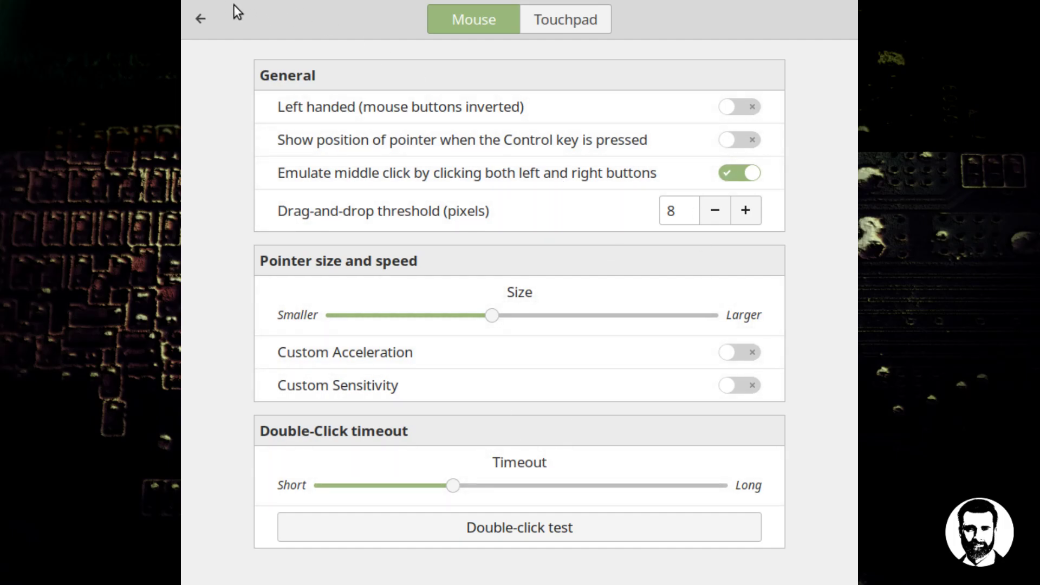
click(205, 16)
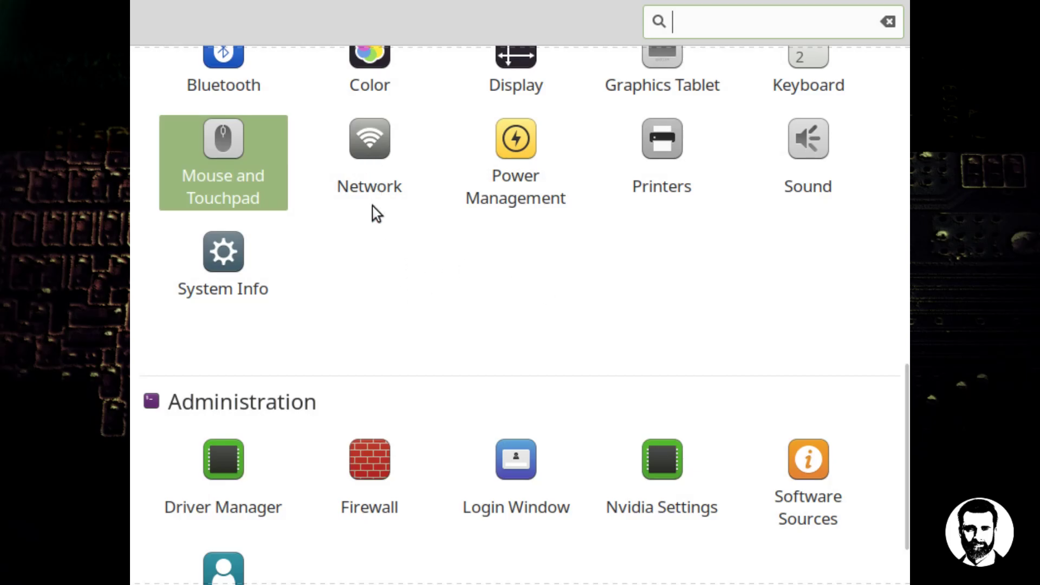
click(515, 147)
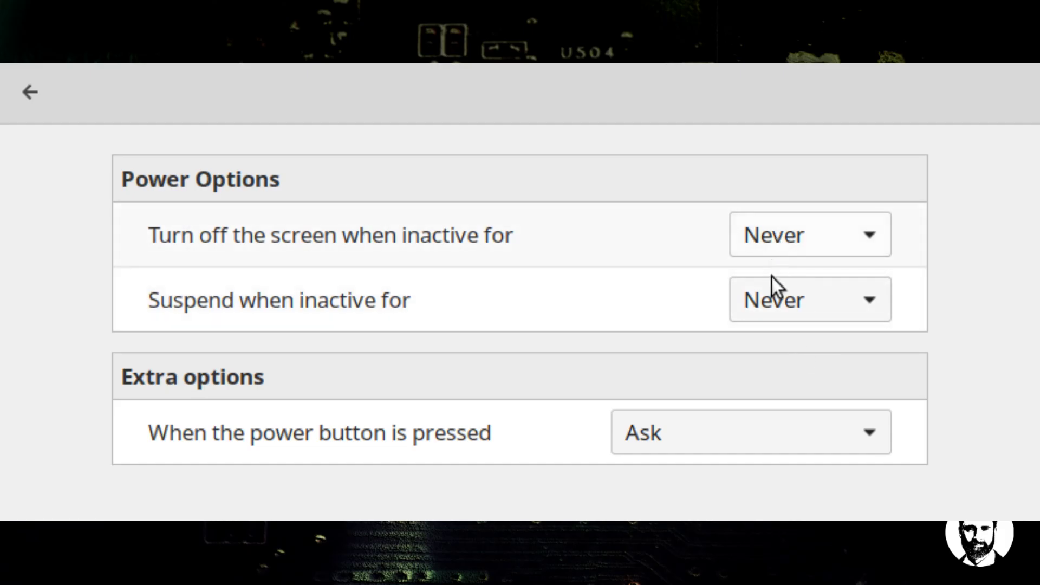
click(34, 103)
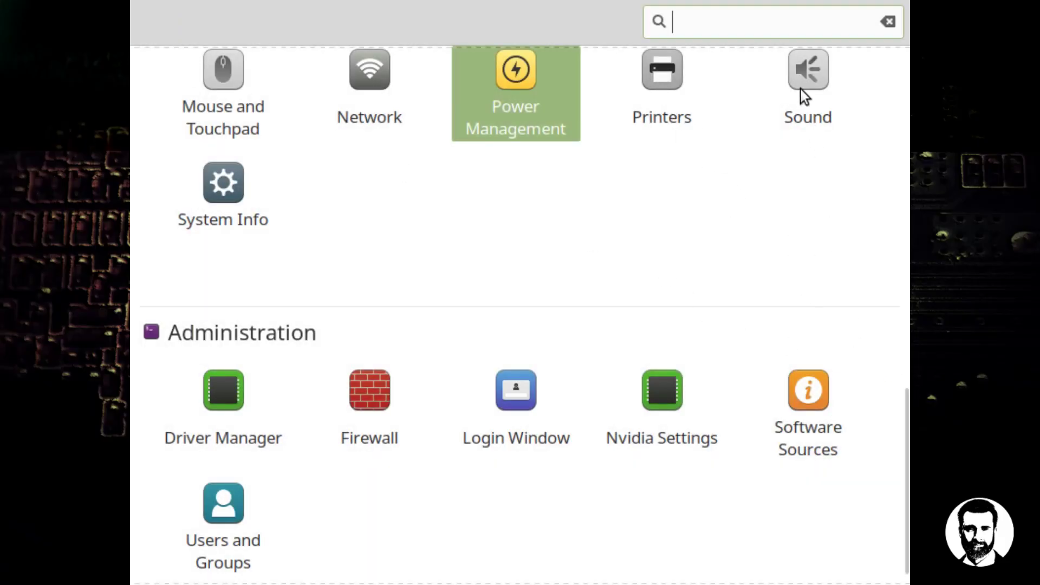
Step: Review the Sound settings for output devices, input devices, maximum volume amplification and per-application audio
click(798, 75)
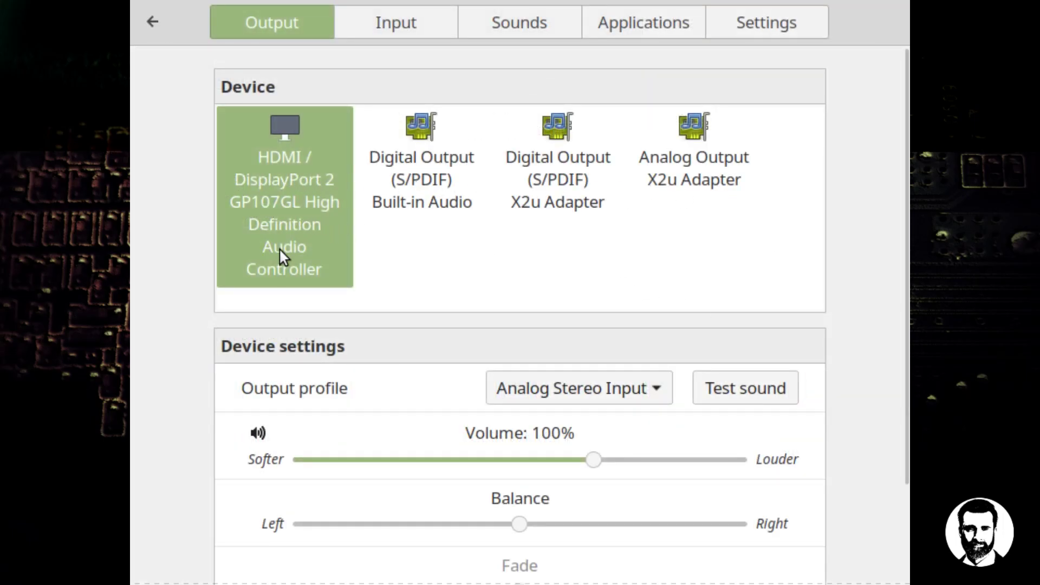
click(395, 27)
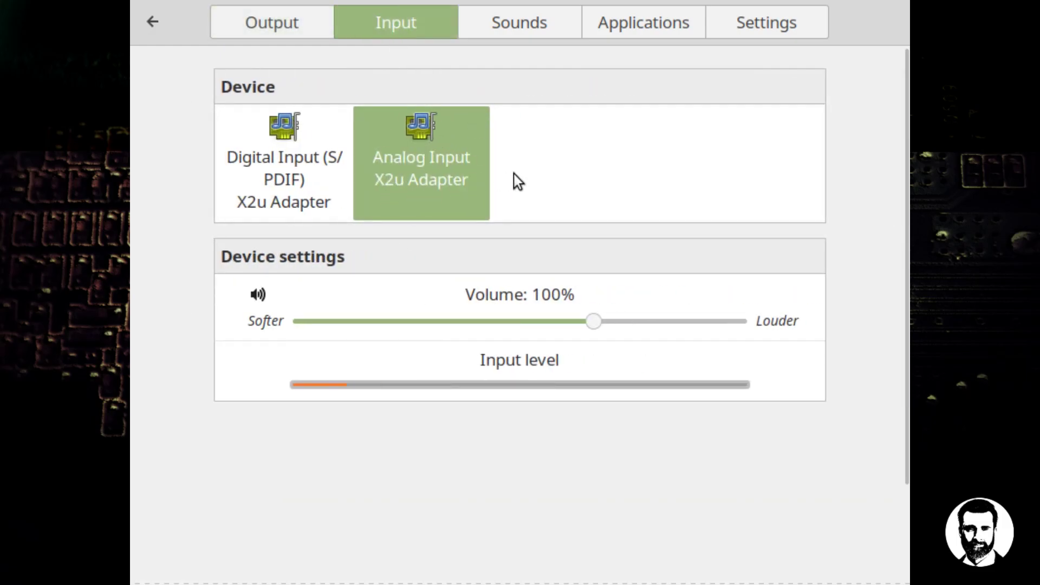
click(743, 25)
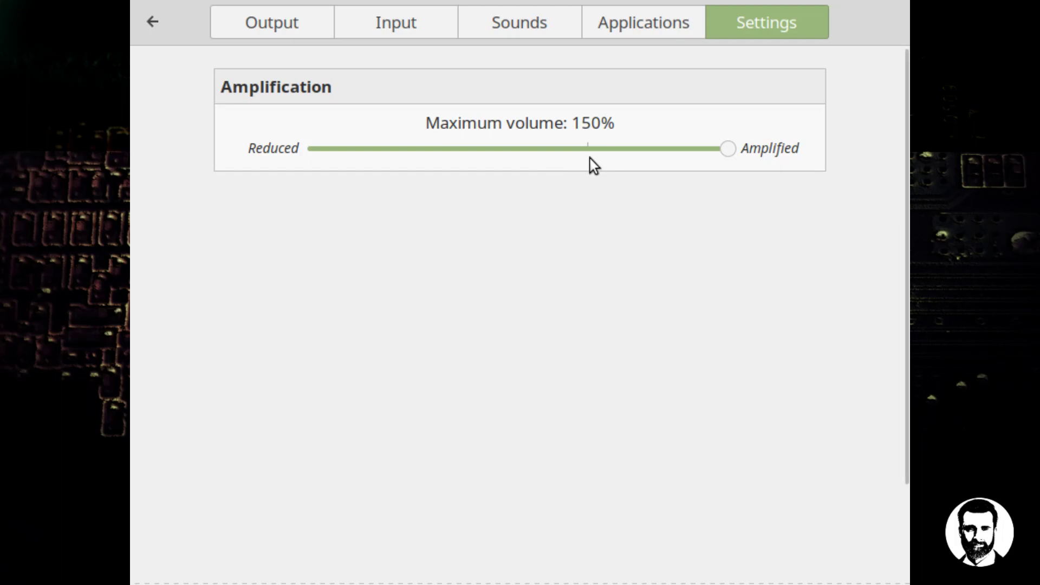
click(651, 28)
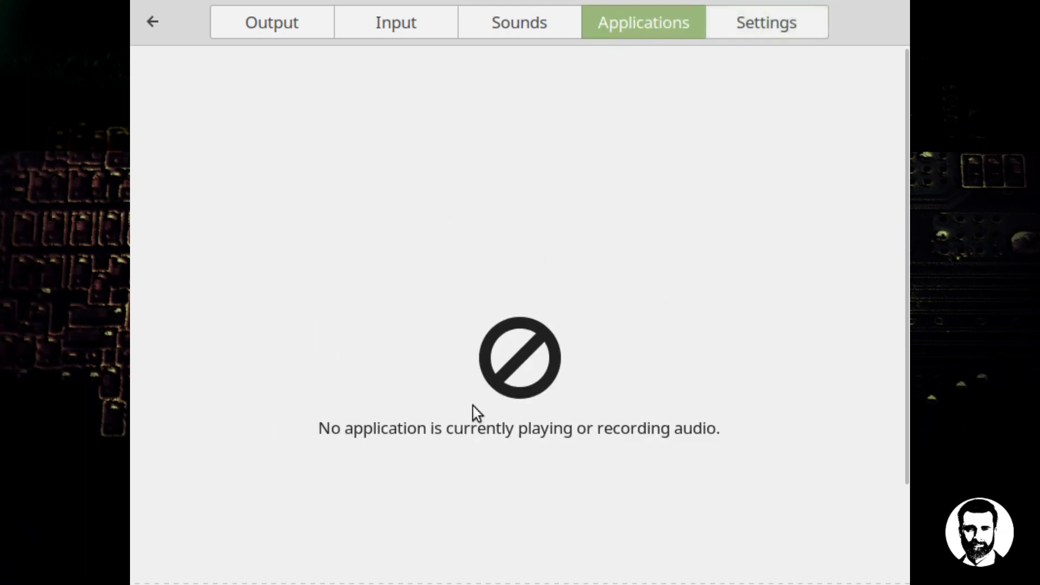
Step: Set the event sound for inserting a device to maximize.oga and for removing a device to unmaximize.oga, and return to the overview
click(522, 21)
scroll(436, 352, down, 2)
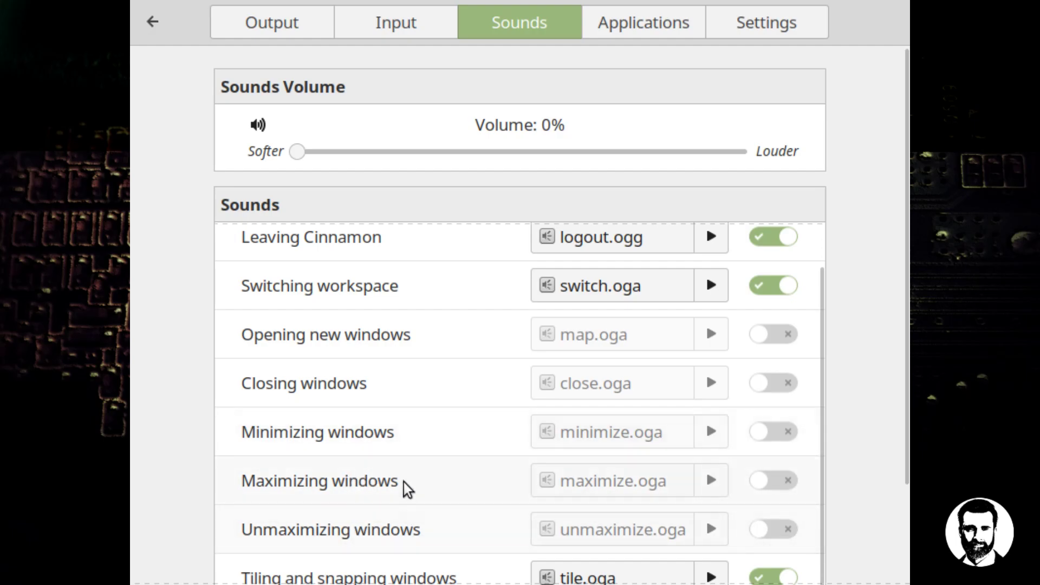
scroll(411, 439, down, 3)
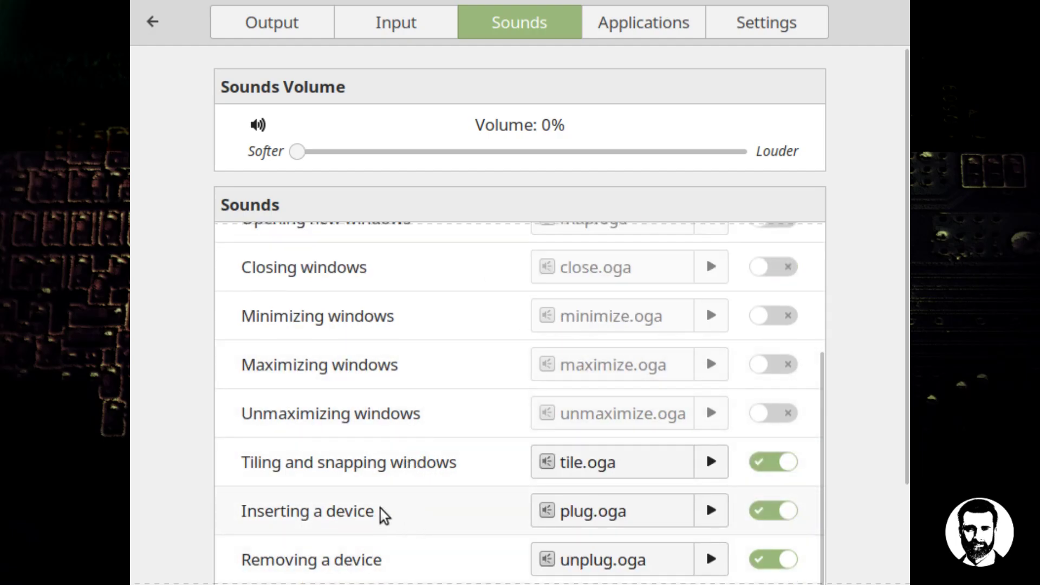
click(608, 515)
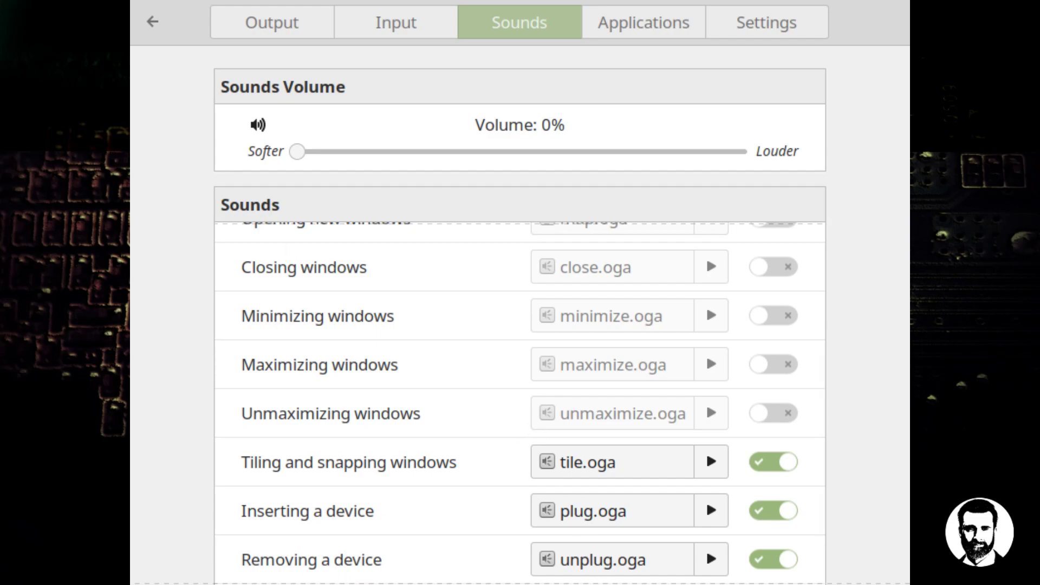
key(Return)
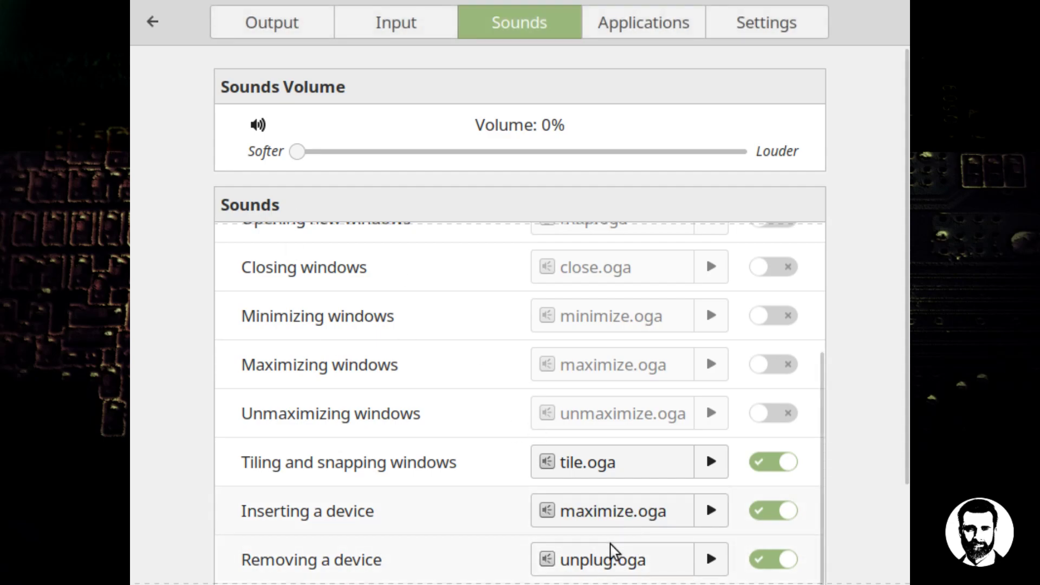
click(609, 560)
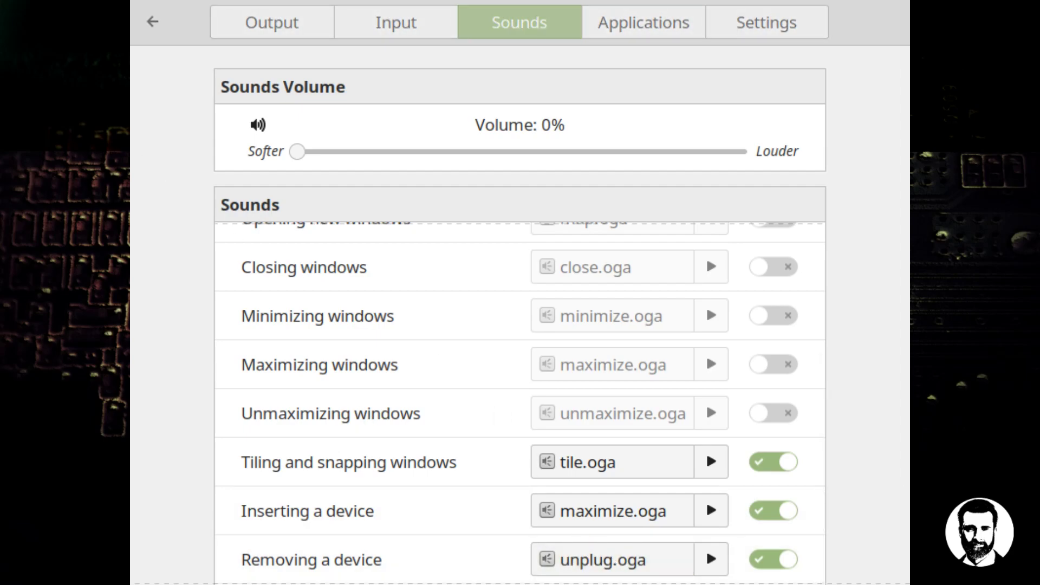
key(Return)
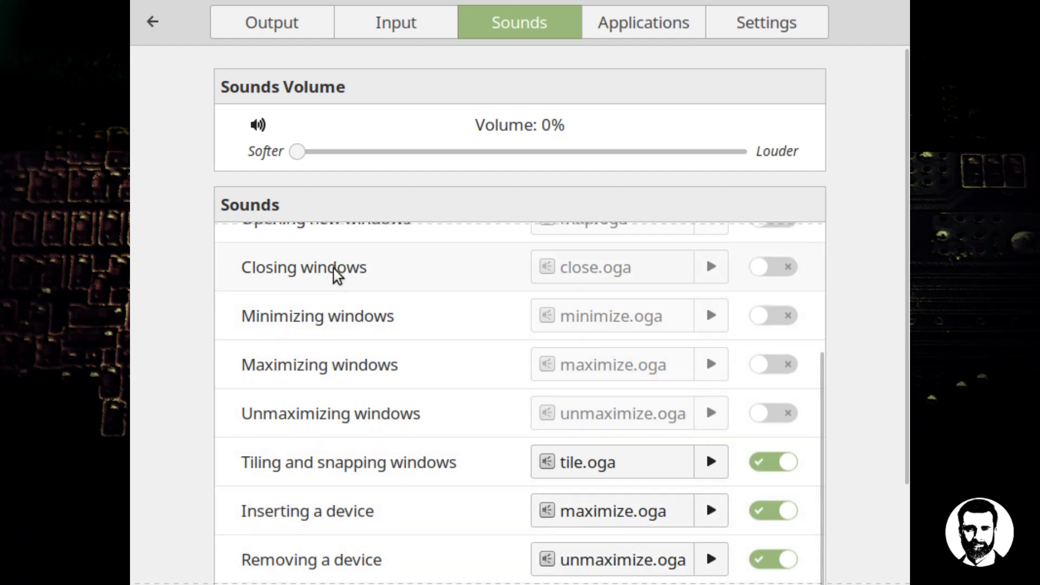
click(152, 23)
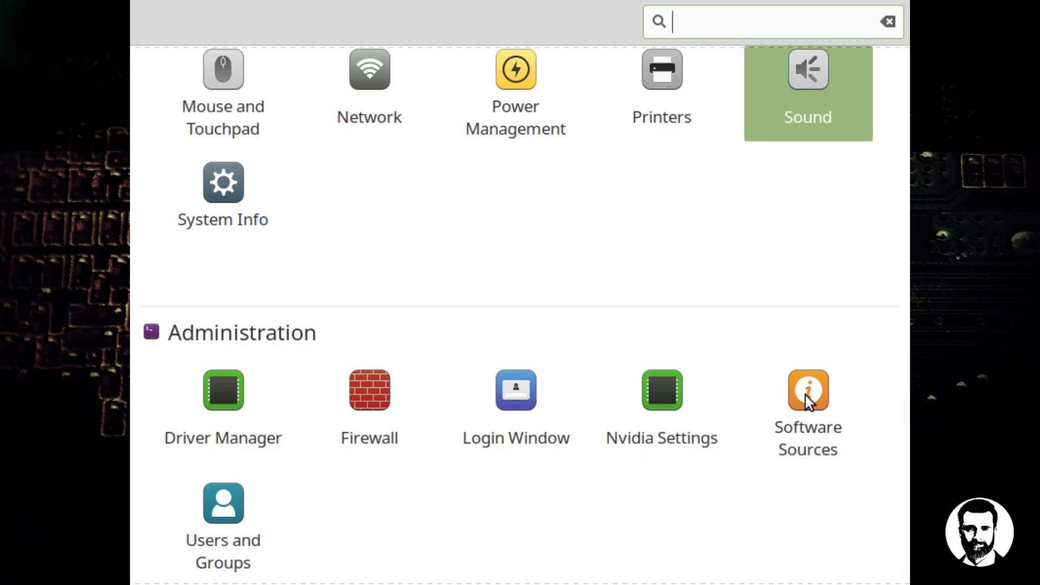
Step: Open Software Sources from the Administration section for review and return to browsing the settings overview
scroll(794, 411, down, 1)
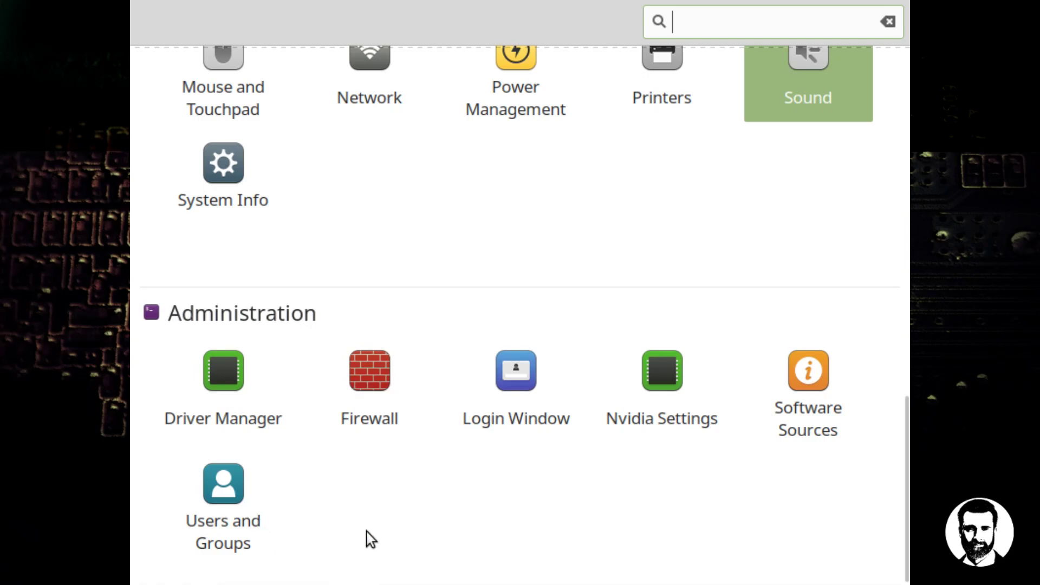
click(804, 379)
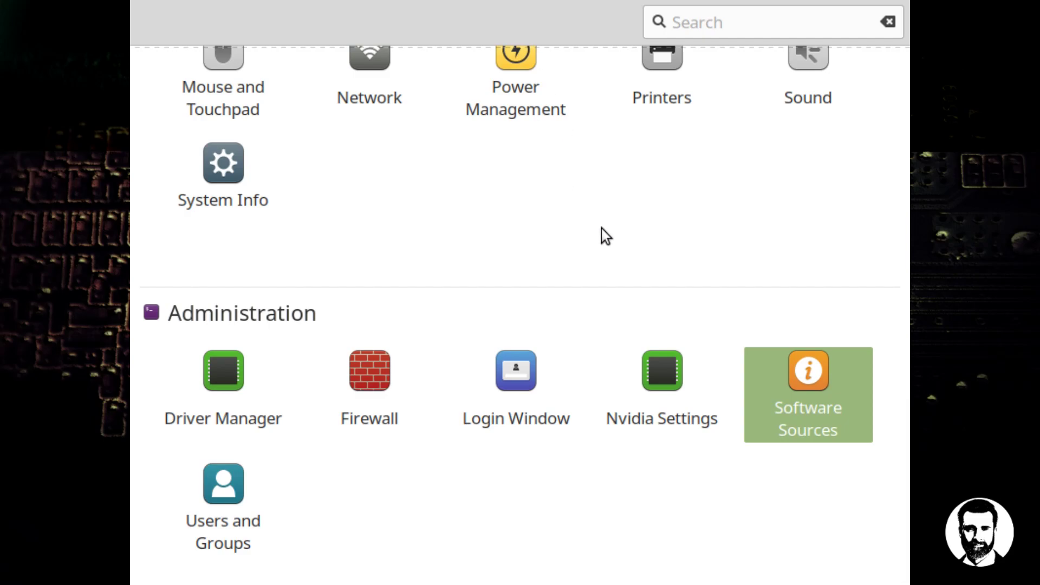
scroll(602, 229, up, 10)
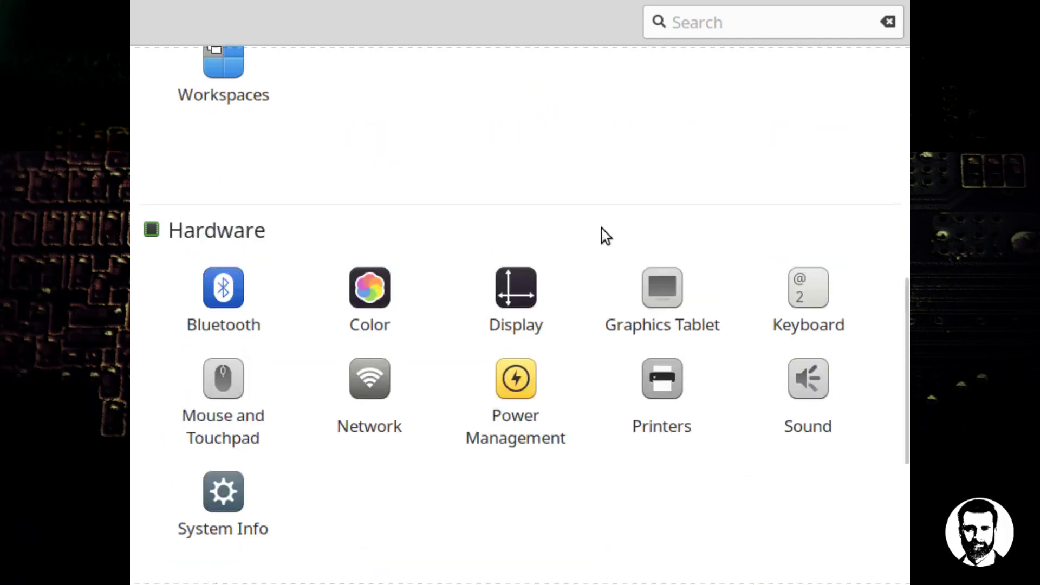